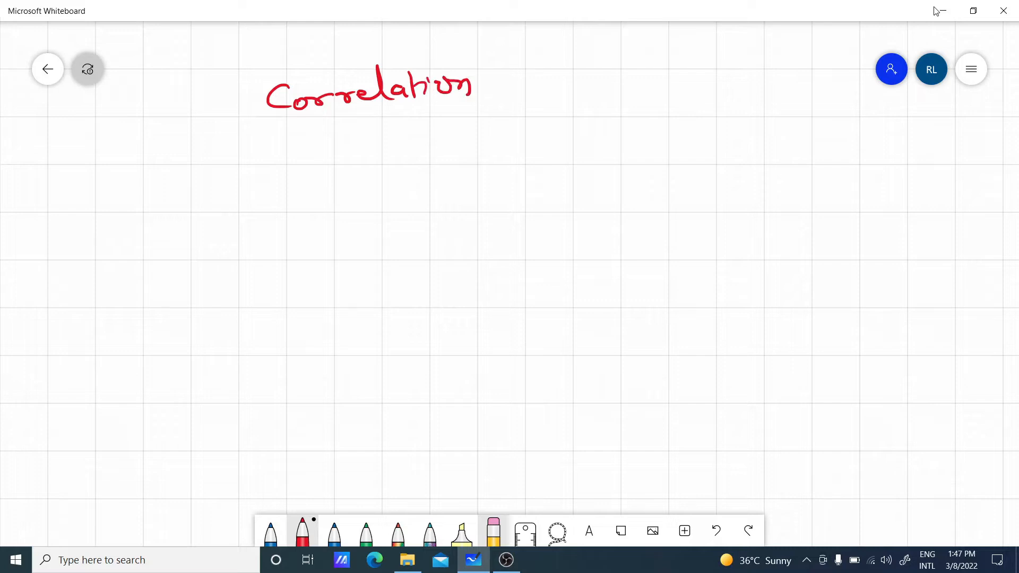
# Write an x and y column pair below the Correlation heading, with the rows 2, 3 and 4, 5
pyautogui.moveTo(336, 148)
pyautogui.mouseDown()
pyautogui.moveTo(341, 166)
pyautogui.moveTo(381, 162)
pyautogui.mouseUp()
pyautogui.moveTo(523, 142)
pyautogui.mouseDown()
pyautogui.moveTo(552, 139)
pyautogui.moveTo(556, 158)
pyautogui.mouseUp()
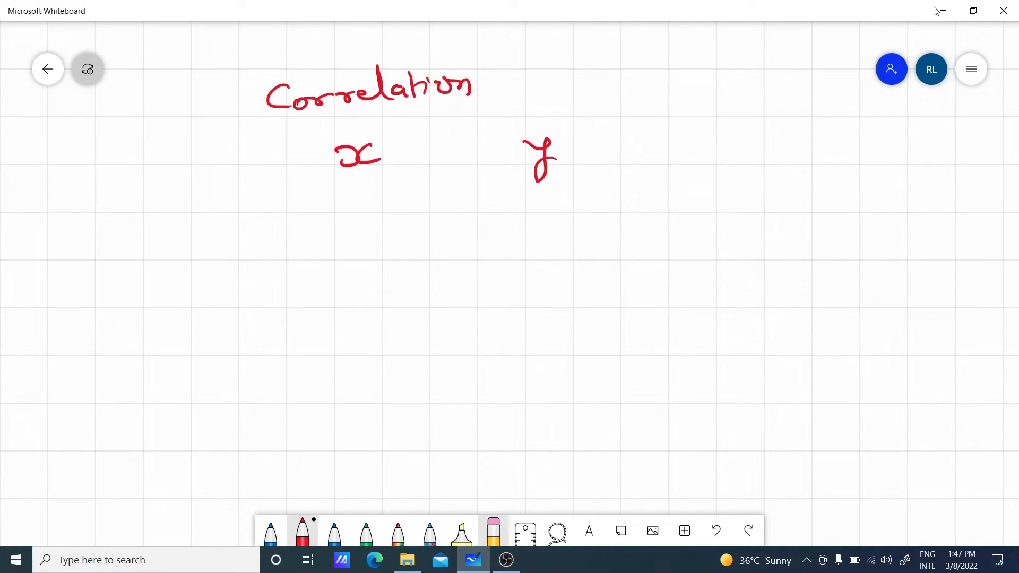
pyautogui.moveTo(359, 197); pyautogui.dragTo(382, 219)
pyautogui.moveTo(531, 202); pyautogui.dragTo(530, 223)
pyautogui.moveTo(372, 257); pyautogui.dragTo(382, 282)
pyautogui.moveTo(552, 249)
pyautogui.mouseDown()
pyautogui.moveTo(531, 251)
pyautogui.moveTo(530, 274)
pyautogui.mouseUp()
# Write the label "+ve Correlation" beside the first x and y data set
pyautogui.moveTo(718, 185)
pyautogui.mouseDown()
pyautogui.moveTo(735, 185)
pyautogui.moveTo(732, 199)
pyautogui.moveTo(764, 181)
pyautogui.moveTo(786, 192)
pyautogui.moveTo(833, 187)
pyautogui.mouseUp()
pyautogui.moveTo(833, 180)
pyautogui.mouseDown()
pyautogui.moveTo(840, 189)
pyautogui.moveTo(859, 178)
pyautogui.mouseUp()
pyautogui.moveTo(867, 185); pyautogui.dragTo(892, 175)
pyautogui.moveTo(885, 177)
pyautogui.mouseDown()
pyautogui.moveTo(901, 155)
pyautogui.moveTo(902, 180)
pyautogui.mouseUp()
pyautogui.moveTo(908, 172)
pyautogui.mouseDown()
pyautogui.moveTo(919, 156)
pyautogui.moveTo(922, 178)
pyautogui.mouseUp()
pyautogui.moveTo(916, 169)
pyautogui.mouseDown()
pyautogui.moveTo(933, 165)
pyautogui.moveTo(937, 177)
pyautogui.mouseUp()
pyautogui.moveTo(941, 171); pyautogui.dragTo(960, 181)
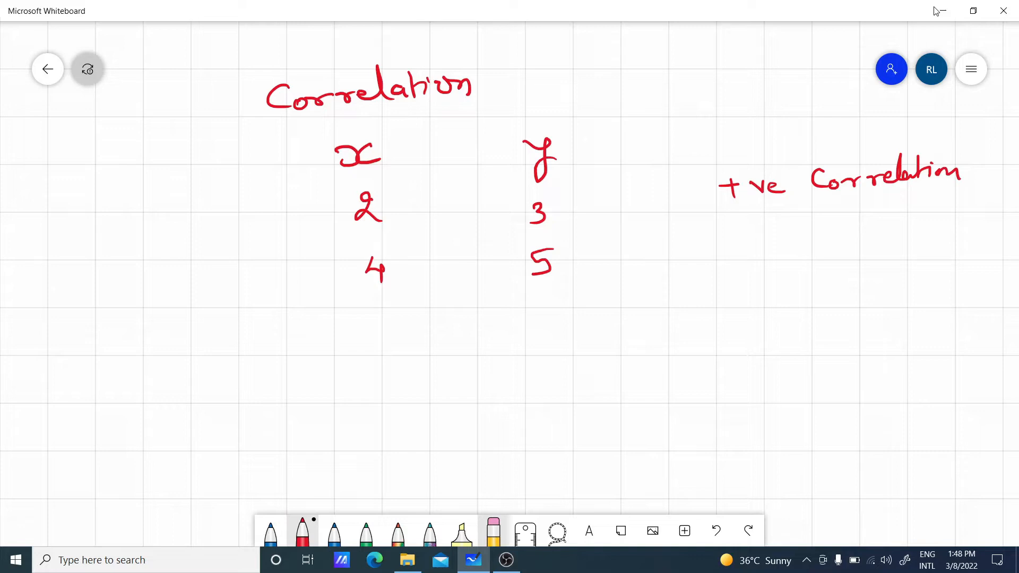
# Write a second data set below the first, with 2, 3, 4 under x and 6, 5, 4 under y
pyautogui.moveTo(367, 380)
pyautogui.mouseDown()
pyautogui.moveTo(383, 401)
pyautogui.moveTo(377, 438)
pyautogui.moveTo(392, 480)
pyautogui.mouseUp()
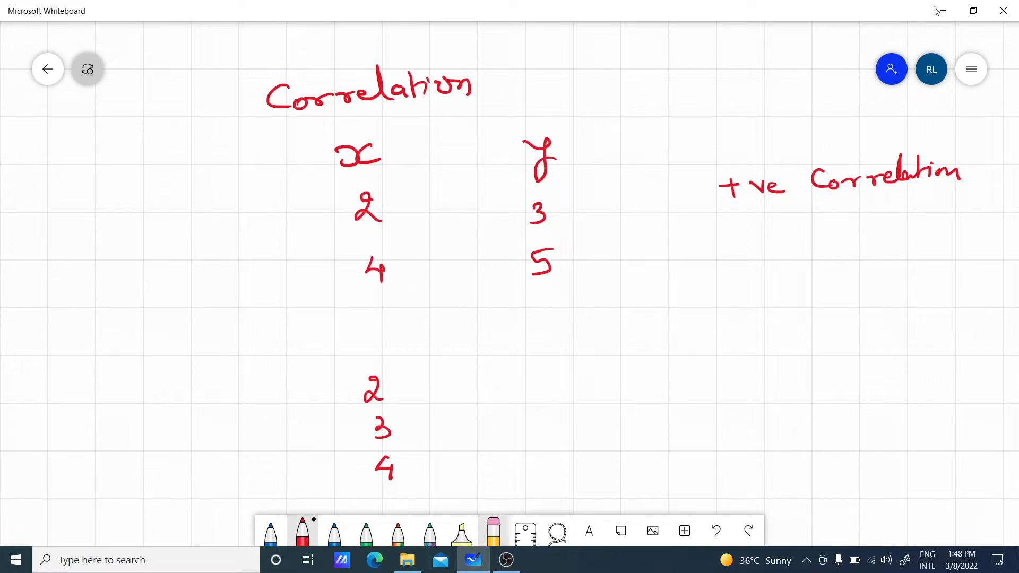
pyautogui.moveTo(518, 364)
pyautogui.mouseDown()
pyautogui.moveTo(505, 378)
pyautogui.moveTo(513, 418)
pyautogui.moveTo(527, 398)
pyautogui.mouseUp()
pyautogui.moveTo(513, 438)
pyautogui.mouseDown()
pyautogui.moveTo(509, 456)
pyautogui.moveTo(525, 454)
pyautogui.mouseUp()
pyautogui.moveTo(523, 442); pyautogui.dragTo(524, 461)
# Label the second data set as "-ve" correlation and draw a short dash between the columns of both sets
pyautogui.moveTo(662, 377)
pyautogui.mouseDown()
pyautogui.moveTo(725, 371)
pyautogui.moveTo(721, 383)
pyautogui.mouseUp()
pyautogui.moveTo(748, 375)
pyautogui.mouseDown()
pyautogui.moveTo(782, 362)
pyautogui.moveTo(778, 383)
pyautogui.mouseUp()
pyautogui.moveTo(790, 371); pyautogui.dragTo(775, 388)
pyautogui.moveTo(774, 377)
pyautogui.mouseDown()
pyautogui.moveTo(795, 385)
pyautogui.moveTo(804, 374)
pyautogui.mouseUp()
pyautogui.moveTo(802, 372); pyautogui.dragTo(828, 378)
pyautogui.moveTo(823, 377); pyautogui.dragTo(898, 363)
pyautogui.click(903, 365)
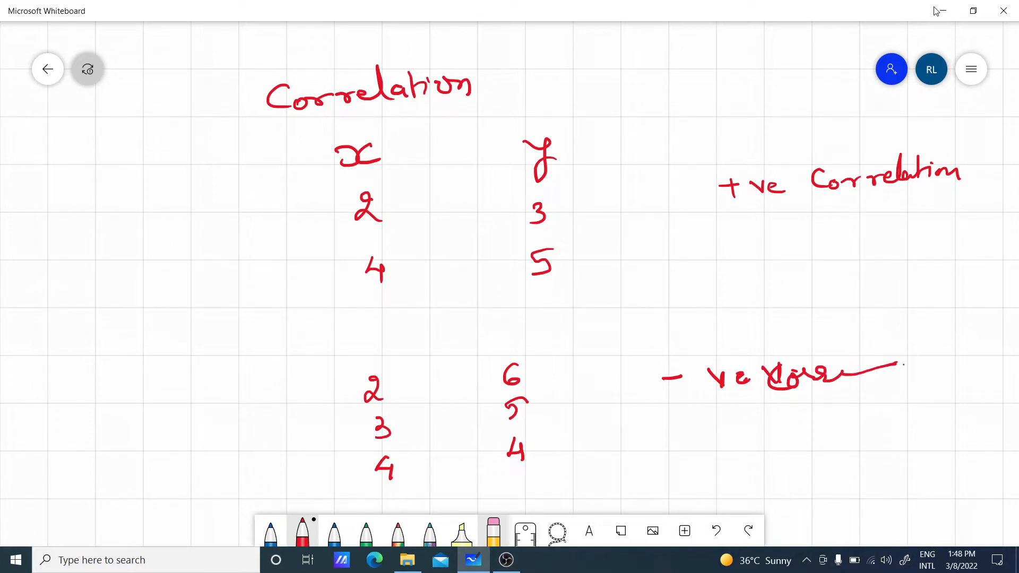
pyautogui.moveTo(444, 203); pyautogui.dragTo(477, 197)
pyautogui.moveTo(435, 425); pyautogui.dragTo(467, 420)
# Write the heading "regression Analysis" in an empty area below the correlation notes and underline both words
pyautogui.scroll(-4, 684, 223)
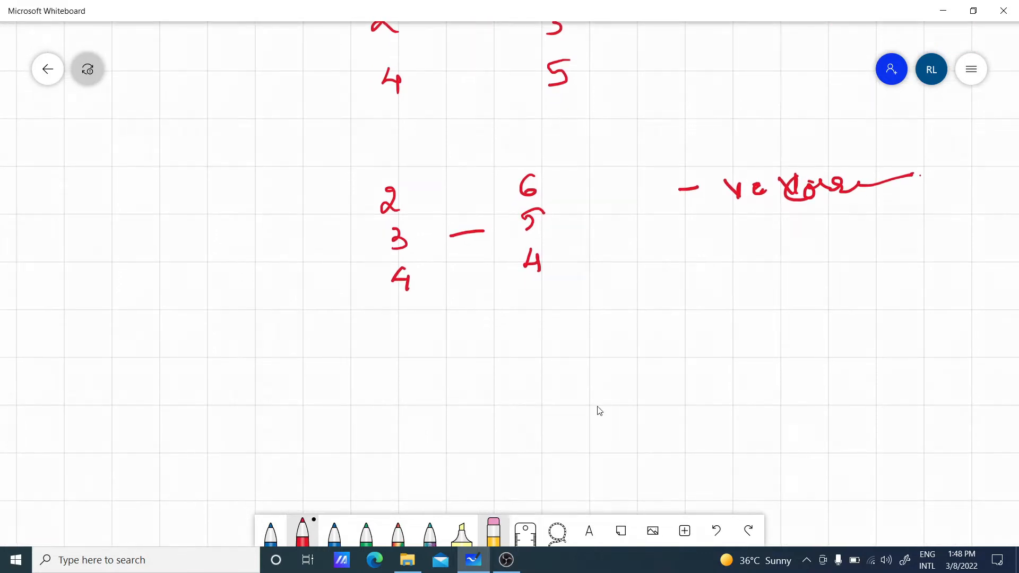
pyautogui.scroll(-4, 596, 409)
pyautogui.scroll(-3, 525, 304)
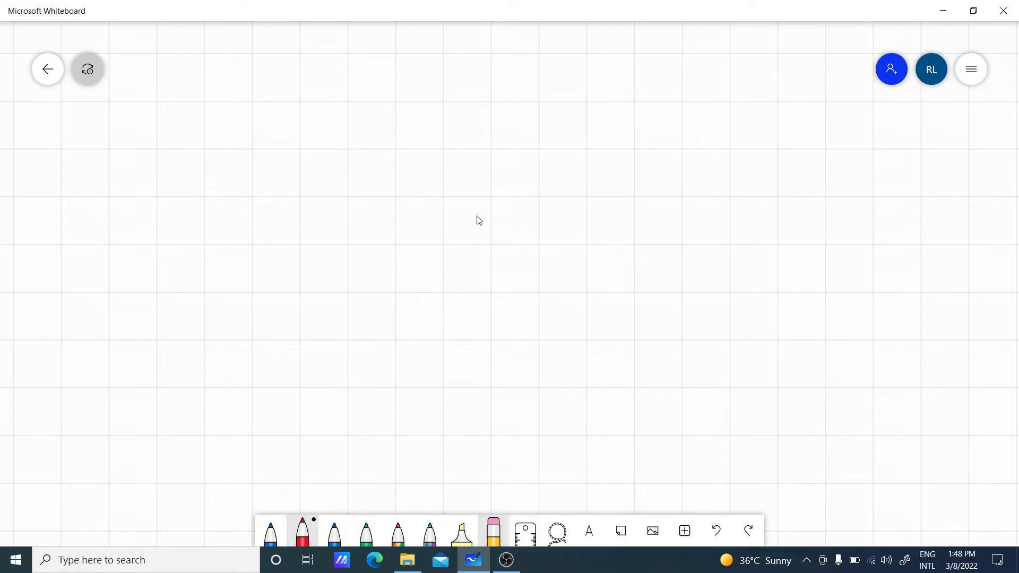
pyautogui.moveTo(226, 94)
pyautogui.mouseDown()
pyautogui.moveTo(265, 98)
pyautogui.moveTo(285, 143)
pyautogui.moveTo(336, 102)
pyautogui.moveTo(398, 91)
pyautogui.moveTo(417, 98)
pyautogui.moveTo(486, 70)
pyautogui.moveTo(495, 102)
pyautogui.mouseUp()
pyautogui.moveTo(493, 99)
pyautogui.mouseDown()
pyautogui.moveTo(506, 88)
pyautogui.moveTo(618, 85)
pyautogui.mouseUp()
pyautogui.moveTo(247, 136); pyautogui.dragTo(387, 128)
pyautogui.moveTo(499, 121); pyautogui.dragTo(635, 112)
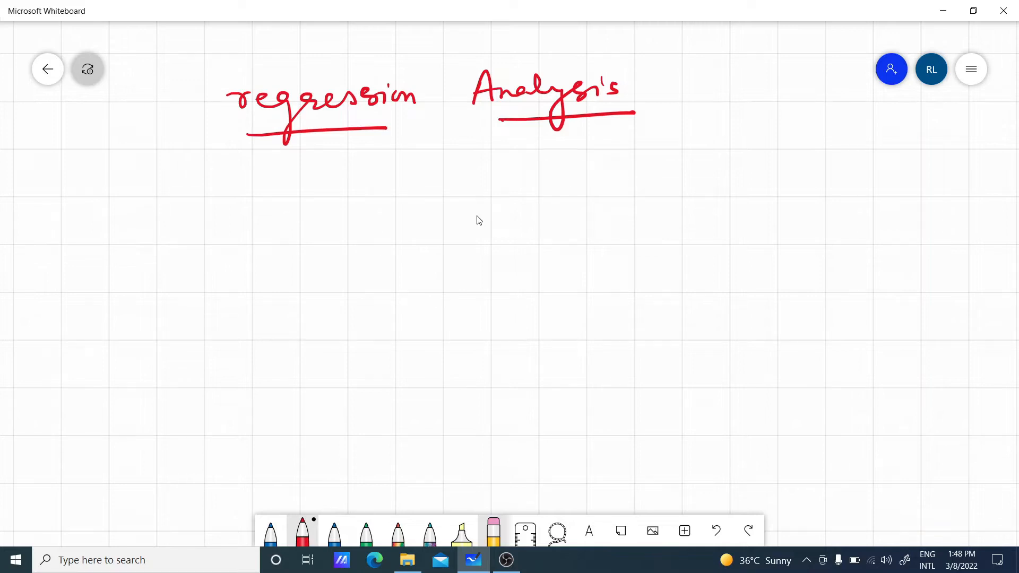
# Draw an arrow from the regression analysis heading and write "Prediction" at its tip
pyautogui.moveTo(444, 148)
pyautogui.mouseDown()
pyautogui.moveTo(445, 171)
pyautogui.moveTo(498, 175)
pyautogui.moveTo(485, 187)
pyautogui.moveTo(530, 188)
pyautogui.moveTo(532, 171)
pyautogui.mouseUp()
pyautogui.moveTo(542, 180); pyautogui.dragTo(578, 179)
pyautogui.moveTo(595, 165)
pyautogui.mouseDown()
pyautogui.moveTo(594, 176)
pyautogui.moveTo(613, 142)
pyautogui.mouseUp()
pyautogui.moveTo(614, 165)
pyautogui.mouseDown()
pyautogui.moveTo(615, 175)
pyautogui.moveTo(631, 168)
pyautogui.mouseUp()
pyautogui.moveTo(648, 148)
pyautogui.mouseDown()
pyautogui.moveTo(651, 175)
pyautogui.moveTo(660, 169)
pyautogui.mouseUp()
pyautogui.moveTo(669, 157); pyautogui.dragTo(696, 168)
# Sketch a scatter plot below "Prediction" with two axes, rising points and an upward trend line ending in a small circle
pyautogui.moveTo(658, 225)
pyautogui.mouseDown()
pyautogui.moveTo(628, 416)
pyautogui.moveTo(739, 384)
pyautogui.moveTo(819, 380)
pyautogui.mouseUp()
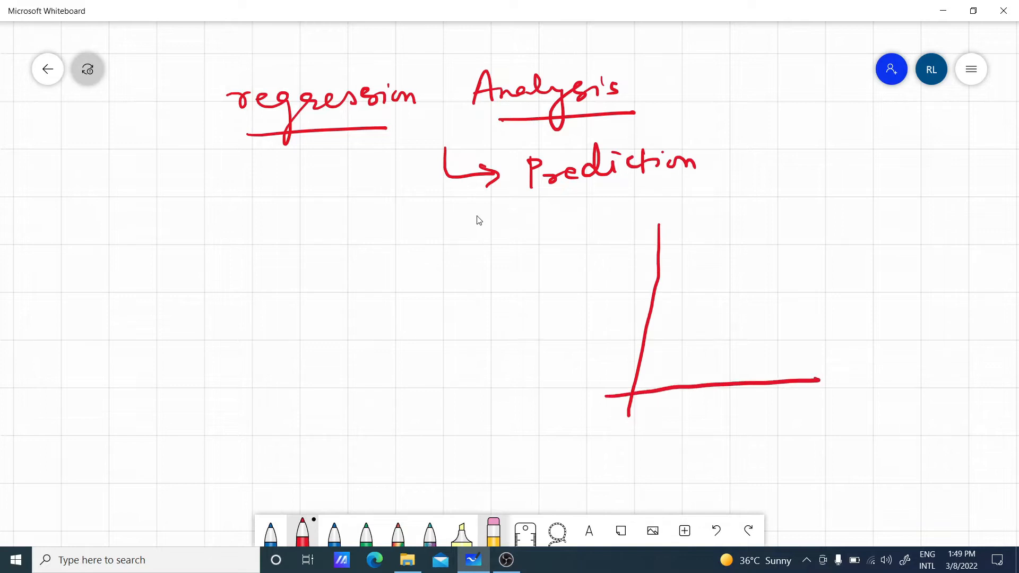
pyautogui.moveTo(695, 344); pyautogui.dragTo(702, 346)
pyautogui.moveTo(692, 305); pyautogui.dragTo(699, 304)
pyautogui.moveTo(709, 310)
pyautogui.mouseDown()
pyautogui.moveTo(717, 321)
pyautogui.moveTo(736, 286)
pyautogui.moveTo(723, 274)
pyautogui.mouseUp()
pyautogui.moveTo(747, 285); pyautogui.dragTo(746, 300)
pyautogui.moveTo(739, 250); pyautogui.dragTo(746, 257)
pyautogui.moveTo(749, 264); pyautogui.dragTo(787, 253)
pyautogui.moveTo(801, 241); pyautogui.dragTo(800, 247)
pyautogui.moveTo(654, 369)
pyautogui.mouseDown()
pyautogui.moveTo(810, 225)
pyautogui.moveTo(864, 198)
pyautogui.mouseUp()
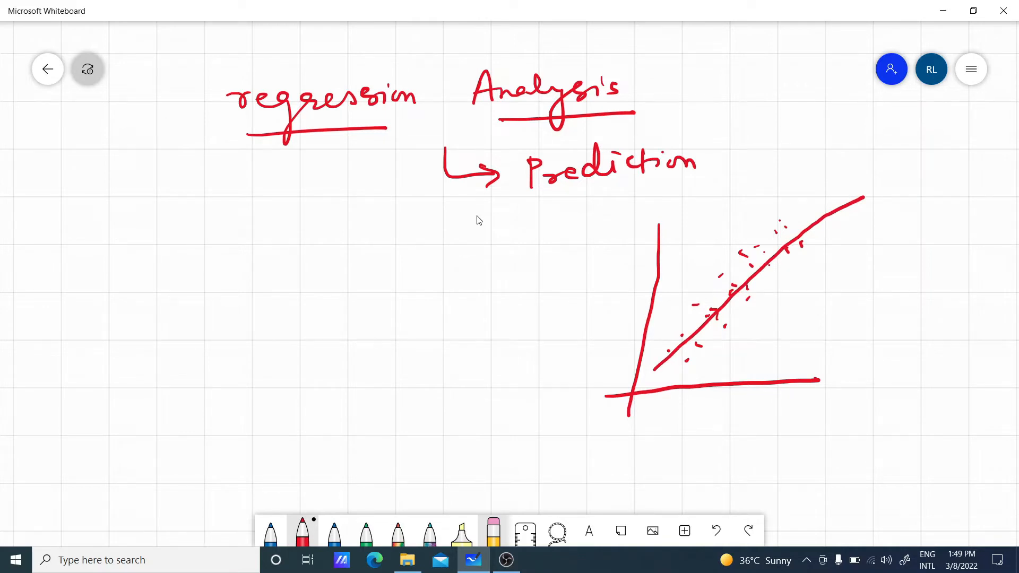
pyautogui.moveTo(861, 199)
pyautogui.mouseDown()
pyautogui.moveTo(865, 181)
pyautogui.moveTo(874, 203)
pyautogui.mouseUp()
# Write the regression equation y = α + βx beside the scatter plot
pyautogui.moveTo(158, 284)
pyautogui.mouseDown()
pyautogui.moveTo(180, 337)
pyautogui.moveTo(206, 305)
pyautogui.mouseUp()
pyautogui.moveTo(223, 303); pyautogui.dragTo(236, 309)
pyautogui.moveTo(297, 275)
pyautogui.mouseDown()
pyautogui.moveTo(298, 318)
pyautogui.moveTo(366, 293)
pyautogui.moveTo(352, 314)
pyautogui.mouseUp()
pyautogui.moveTo(394, 276); pyautogui.dragTo(406, 312)
pyautogui.moveTo(387, 279); pyautogui.dragTo(406, 309)
pyautogui.moveTo(428, 281); pyautogui.dragTo(434, 297)
pyautogui.moveTo(462, 277); pyautogui.dragTo(462, 292)
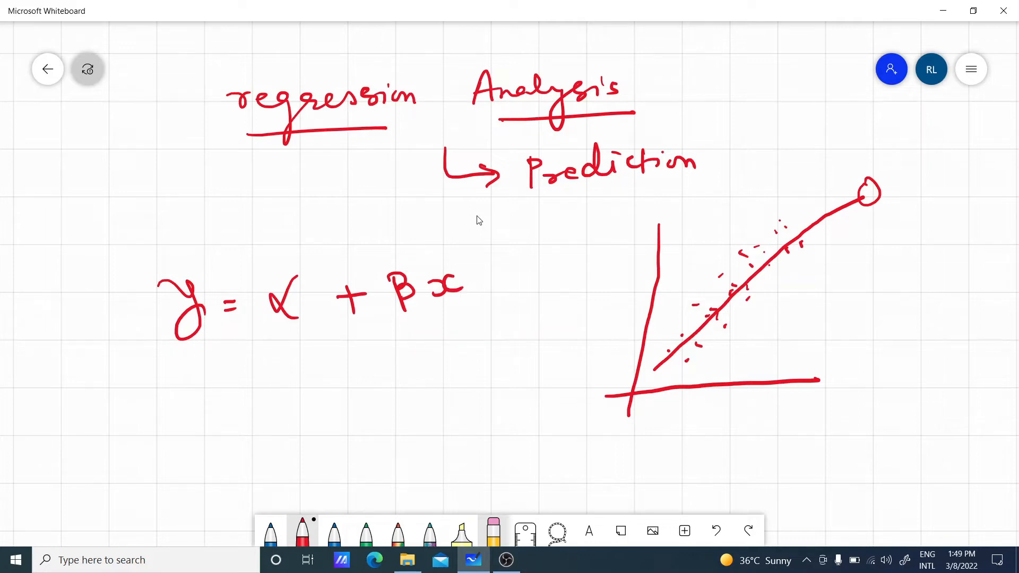
# Circle α in the equation and draw an arrow from it to the underlined label "Intercept"
pyautogui.moveTo(315, 261)
pyautogui.mouseDown()
pyautogui.moveTo(273, 308)
pyautogui.moveTo(318, 265)
pyautogui.mouseUp()
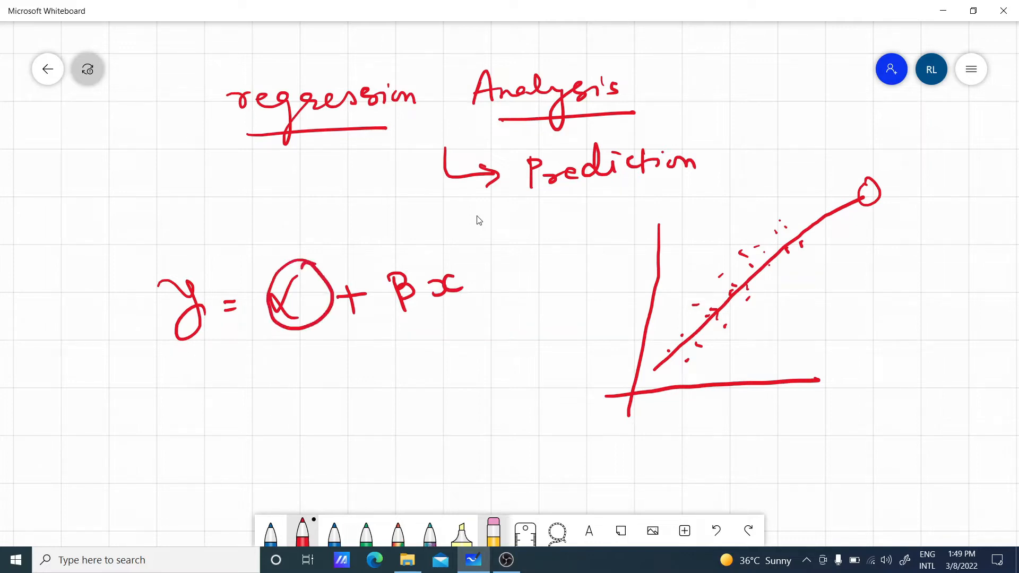
pyautogui.moveTo(305, 329); pyautogui.dragTo(316, 350)
pyautogui.moveTo(307, 348)
pyautogui.mouseDown()
pyautogui.moveTo(323, 351)
pyautogui.moveTo(322, 366)
pyautogui.moveTo(294, 411)
pyautogui.moveTo(313, 408)
pyautogui.mouseUp()
pyautogui.moveTo(313, 398); pyautogui.dragTo(328, 407)
pyautogui.moveTo(324, 387)
pyautogui.mouseDown()
pyautogui.moveTo(350, 398)
pyautogui.moveTo(356, 386)
pyautogui.mouseUp()
pyautogui.moveTo(358, 390)
pyautogui.mouseDown()
pyautogui.moveTo(379, 379)
pyautogui.moveTo(390, 395)
pyautogui.mouseUp()
pyautogui.moveTo(393, 380)
pyautogui.mouseDown()
pyautogui.moveTo(395, 410)
pyautogui.moveTo(403, 390)
pyautogui.mouseUp()
pyautogui.moveTo(410, 371)
pyautogui.mouseDown()
pyautogui.moveTo(411, 393)
pyautogui.moveTo(423, 377)
pyautogui.mouseUp()
pyautogui.moveTo(309, 424); pyautogui.dragTo(425, 401)
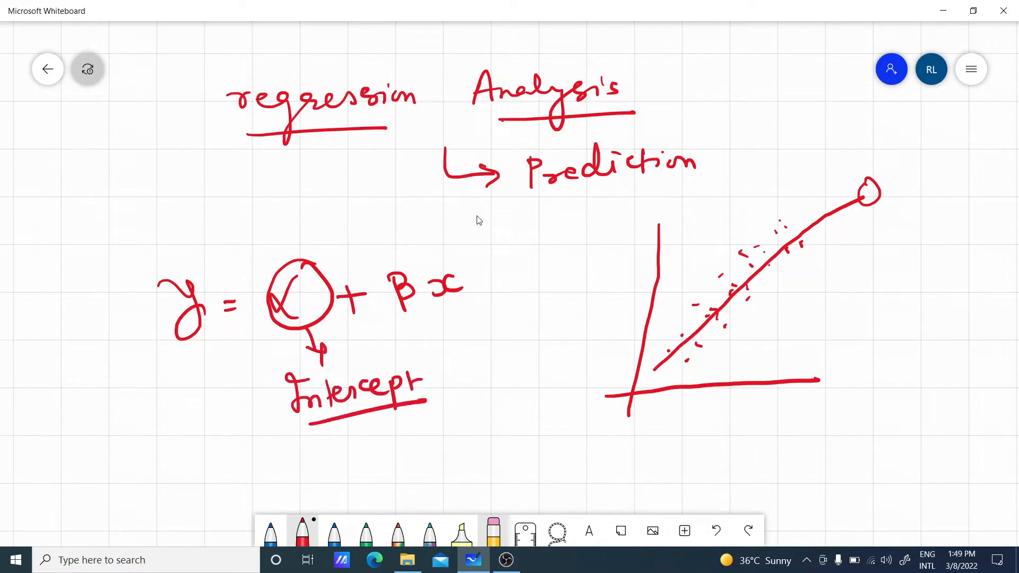
# Write "when x=0, y=α" under the Intercept label and underline the α
pyautogui.moveTo(317, 448)
pyautogui.mouseDown()
pyautogui.moveTo(320, 467)
pyautogui.moveTo(341, 446)
pyautogui.mouseUp()
pyautogui.moveTo(350, 437)
pyautogui.mouseDown()
pyautogui.moveTo(349, 457)
pyautogui.moveTo(371, 451)
pyautogui.mouseUp()
pyautogui.moveTo(373, 452); pyautogui.dragTo(411, 439)
pyautogui.moveTo(431, 424); pyautogui.dragTo(445, 427)
pyautogui.moveTo(459, 411); pyautogui.dragTo(456, 414)
pyautogui.moveTo(397, 467)
pyautogui.mouseDown()
pyautogui.moveTo(418, 481)
pyautogui.moveTo(419, 503)
pyautogui.mouseUp()
pyautogui.moveTo(436, 474); pyautogui.dragTo(454, 469)
pyautogui.moveTo(470, 461)
pyautogui.mouseDown()
pyautogui.moveTo(508, 452)
pyautogui.moveTo(475, 439)
pyautogui.moveTo(498, 447)
pyautogui.mouseUp()
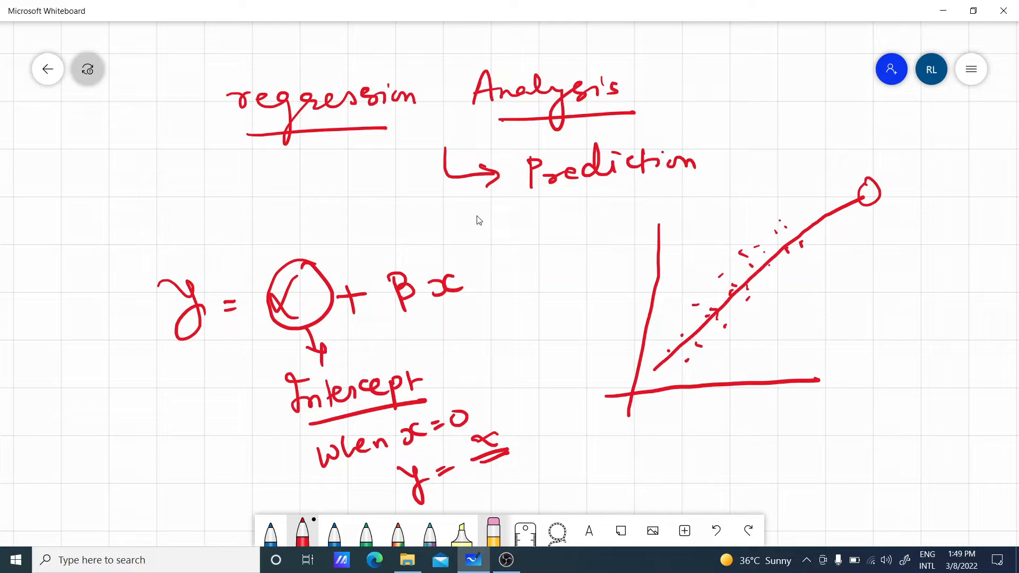
# Circle β, point it to the label "slope" with a note on 1 unit of x affecting y, and retrace the lower trend line
pyautogui.moveTo(399, 257)
pyautogui.mouseDown()
pyautogui.moveTo(379, 272)
pyautogui.moveTo(427, 308)
pyautogui.moveTo(395, 260)
pyautogui.mouseUp()
pyautogui.moveTo(429, 314)
pyautogui.mouseDown()
pyautogui.moveTo(466, 344)
pyautogui.moveTo(501, 329)
pyautogui.moveTo(503, 340)
pyautogui.moveTo(533, 313)
pyautogui.mouseUp()
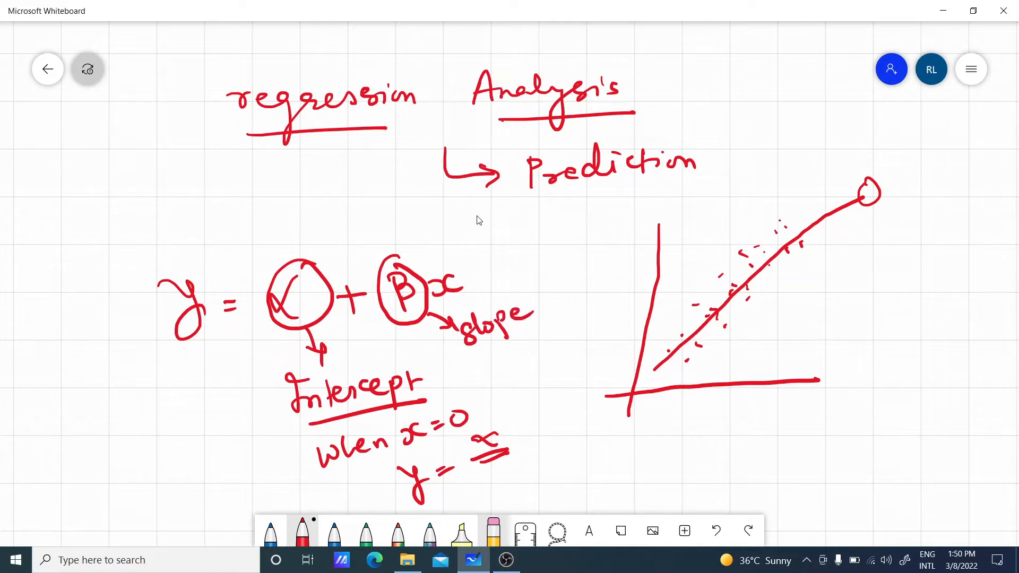
pyautogui.moveTo(495, 356)
pyautogui.mouseDown()
pyautogui.moveTo(498, 376)
pyautogui.moveTo(562, 345)
pyautogui.mouseUp()
pyautogui.moveTo(557, 339); pyautogui.dragTo(584, 331)
pyautogui.moveTo(591, 325); pyautogui.dragTo(602, 318)
pyautogui.moveTo(546, 380)
pyautogui.mouseDown()
pyautogui.moveTo(565, 375)
pyautogui.moveTo(546, 423)
pyautogui.moveTo(598, 403)
pyautogui.mouseUp()
pyautogui.moveTo(553, 454)
pyautogui.mouseDown()
pyautogui.moveTo(631, 426)
pyautogui.moveTo(649, 451)
pyautogui.moveTo(670, 423)
pyautogui.mouseUp()
pyautogui.moveTo(654, 366); pyautogui.dragTo(742, 295)
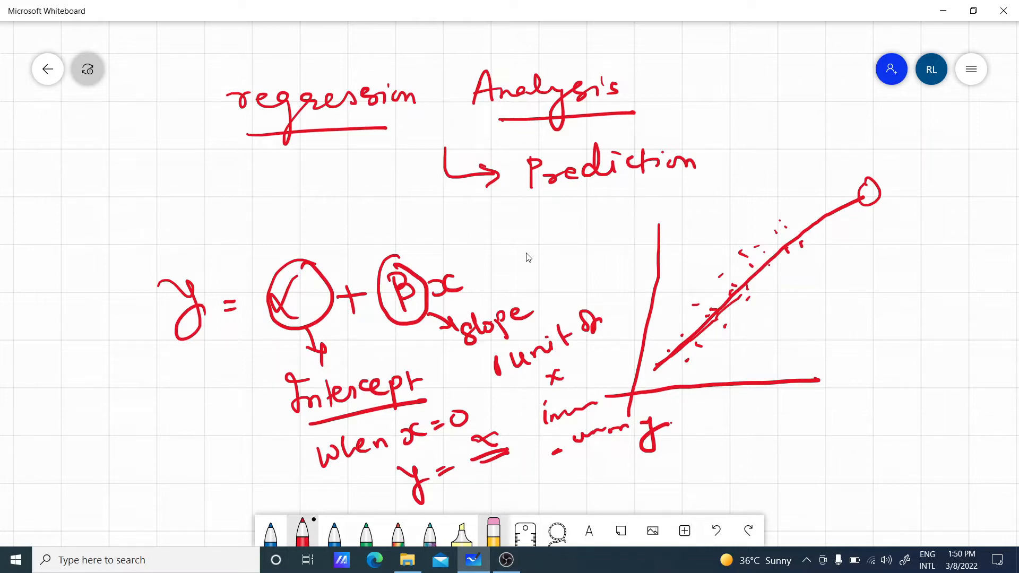
# Minimize the whiteboard and the Desktop folder window, and open the mba BF folder from the desktop
pyautogui.click(941, 11)
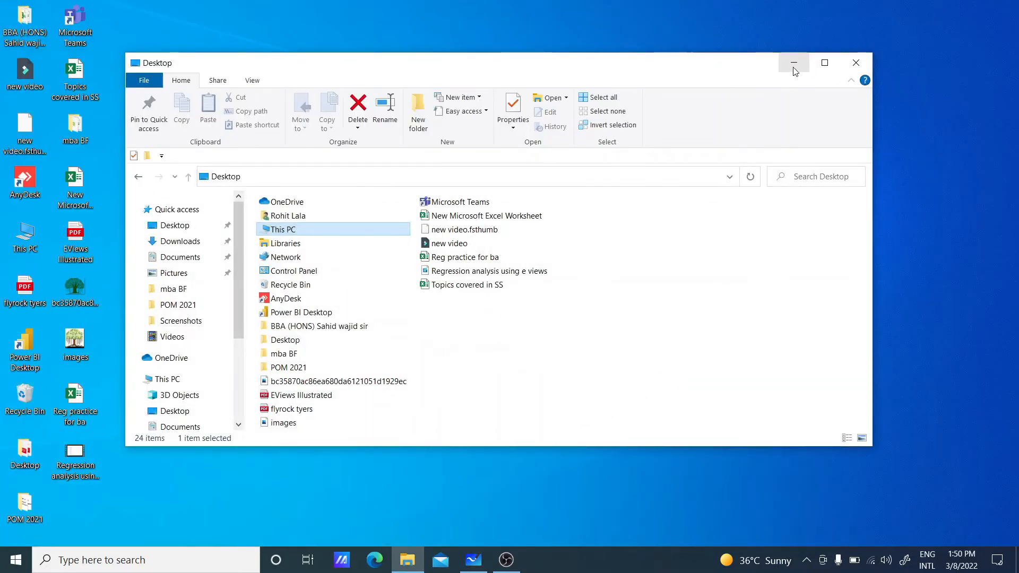
pyautogui.click(793, 63)
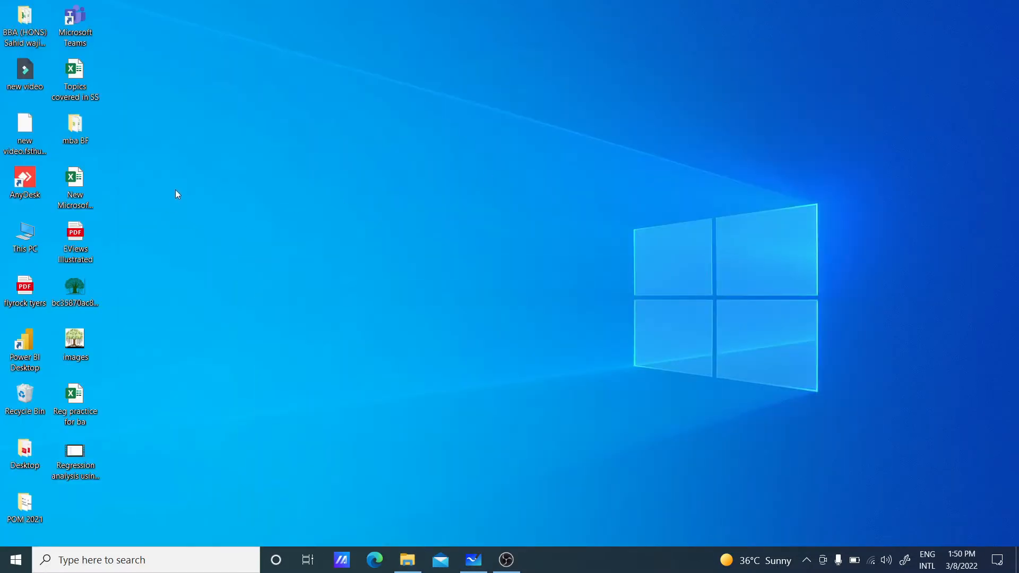
pyautogui.doubleClick(73, 149)
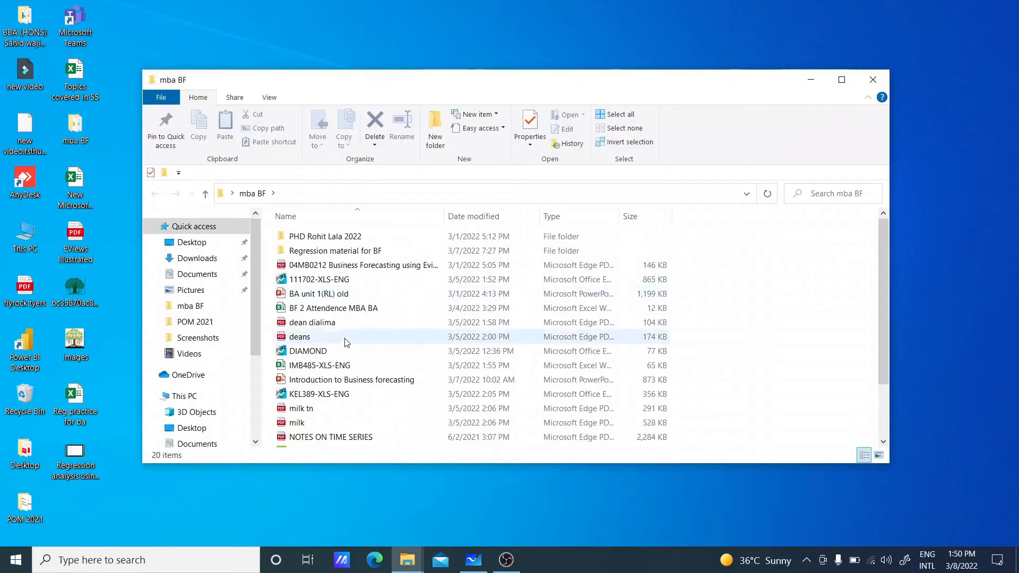
# Open the DIAMOND file from the mba BF folder with Excel
pyautogui.click(344, 312)
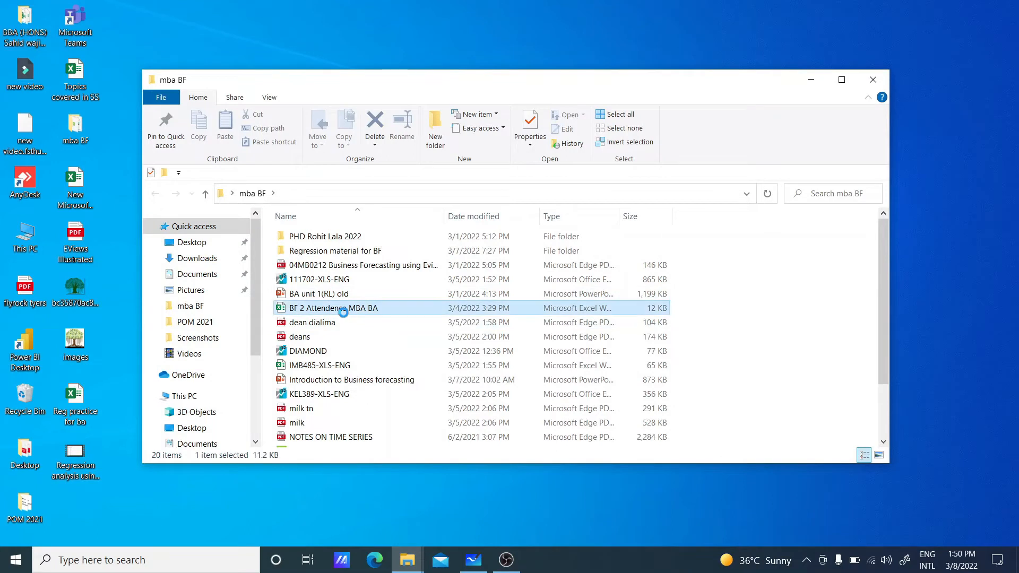
pyautogui.click(324, 351)
pyautogui.rightClick(324, 352)
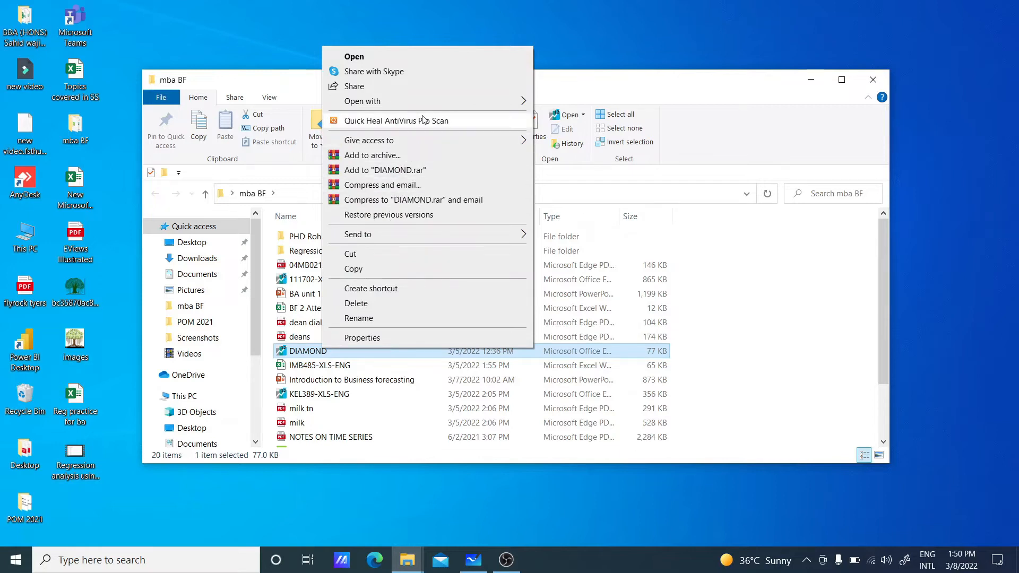
pyautogui.moveTo(423, 103)
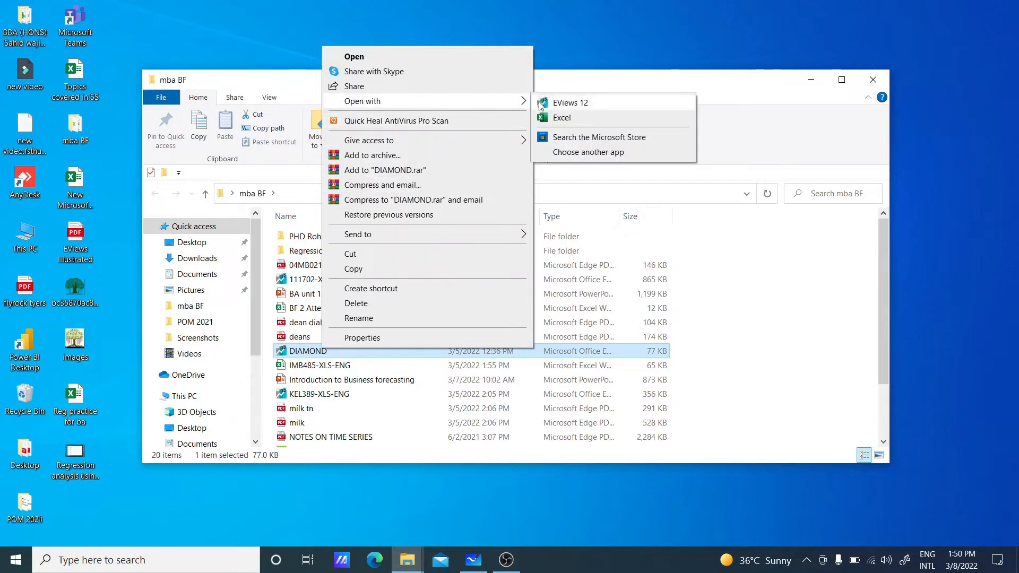
pyautogui.click(550, 115)
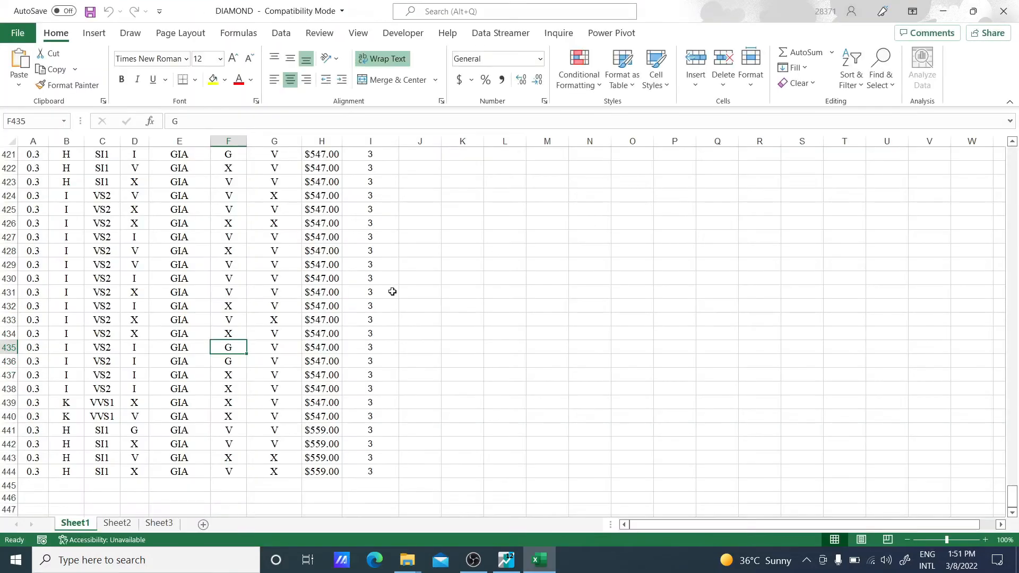
# Look through the diamond records from the end of the data up to the Price heading in row 4
pyautogui.click(392, 292)
pyautogui.press('Up')
pyautogui.press('Up')
pyautogui.press('Up')
pyautogui.press('Up')
pyautogui.press('Up')
pyautogui.press('Up')
pyautogui.press('Up')
pyautogui.press('Up')
pyautogui.press('Up')
pyautogui.press('Up')
pyautogui.press('Up')
pyautogui.press('Up')
pyautogui.press('Up')
pyautogui.press('Up')
pyautogui.press('Up')
pyautogui.press('Up')
pyautogui.press('Up')
pyautogui.press('Up')
pyautogui.press('Up')
pyautogui.press('Up')
pyautogui.press('Up')
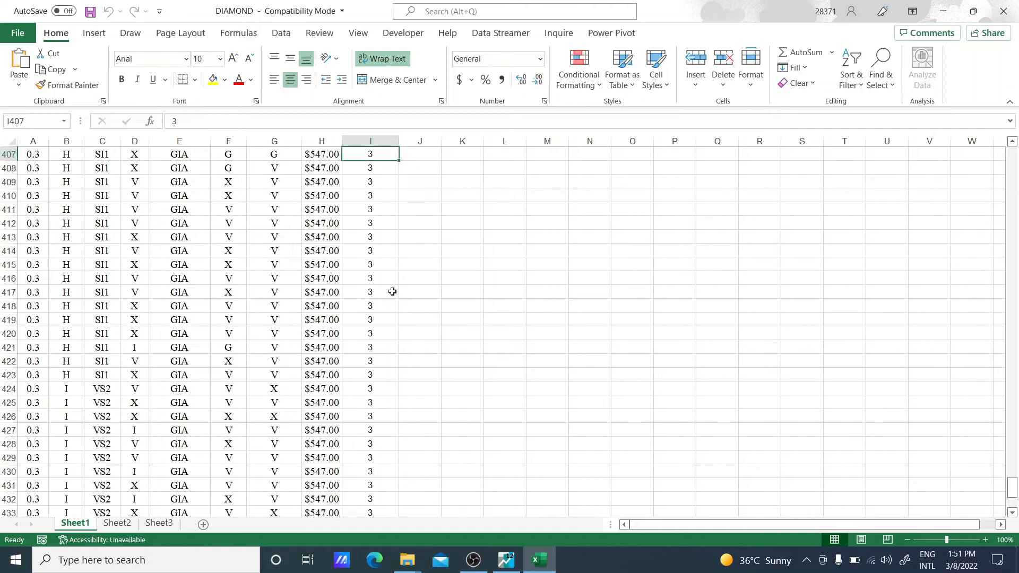
pyautogui.press('Up')
pyautogui.press('Up')
pyautogui.press('Up')
pyautogui.press('Up')
pyautogui.press('Up')
pyautogui.press('Up')
pyautogui.press('Up')
pyautogui.press('Up')
pyautogui.press('Up')
pyautogui.press('Up')
pyautogui.press('Up')
pyautogui.press('Up')
pyautogui.press('Up')
pyautogui.press('Up')
pyautogui.press('Up')
pyautogui.press('Up')
pyautogui.press('Up')
pyautogui.press('Up')
pyautogui.press('Up')
pyautogui.press('Up')
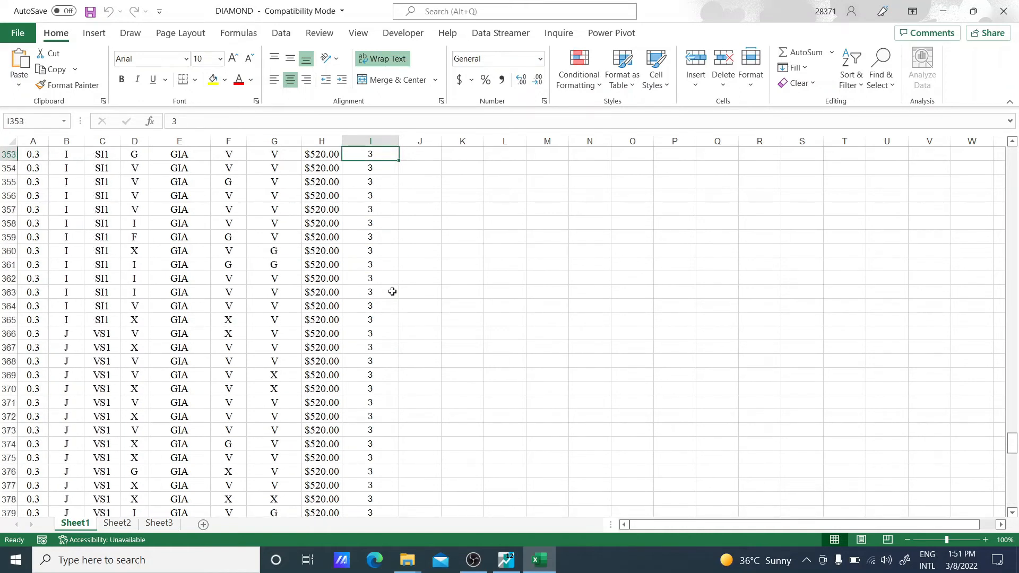
pyautogui.press('Left')
pyautogui.hotkey('ctrl', 'Up')
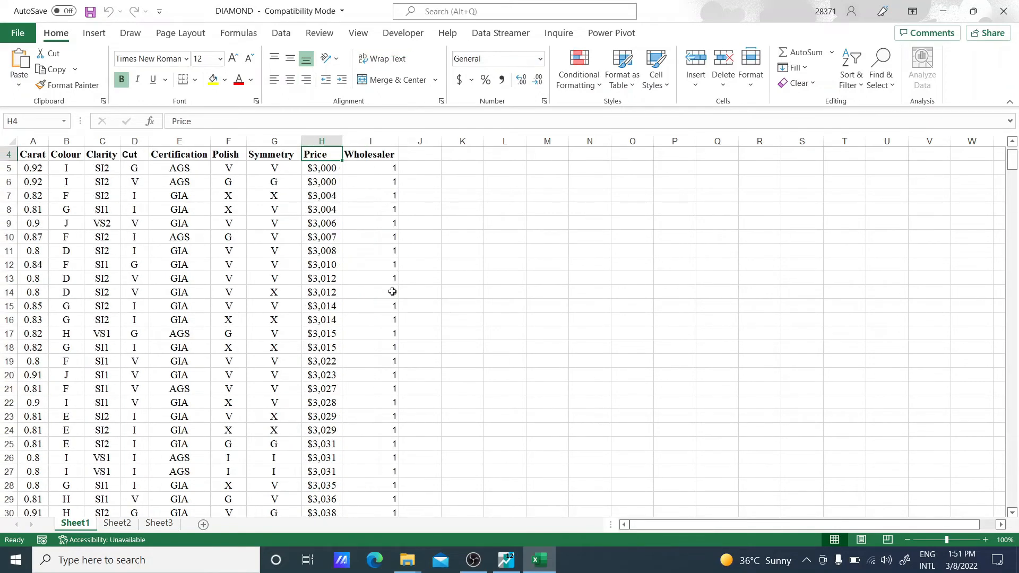
# Review the column headings in row 4 one by one, from Carat through to Wholesaler
pyautogui.press('Left')
pyautogui.press('Left')
pyautogui.press('Left')
pyautogui.press('Left')
pyautogui.press('Left')
pyautogui.press('Left')
pyautogui.press('Left')
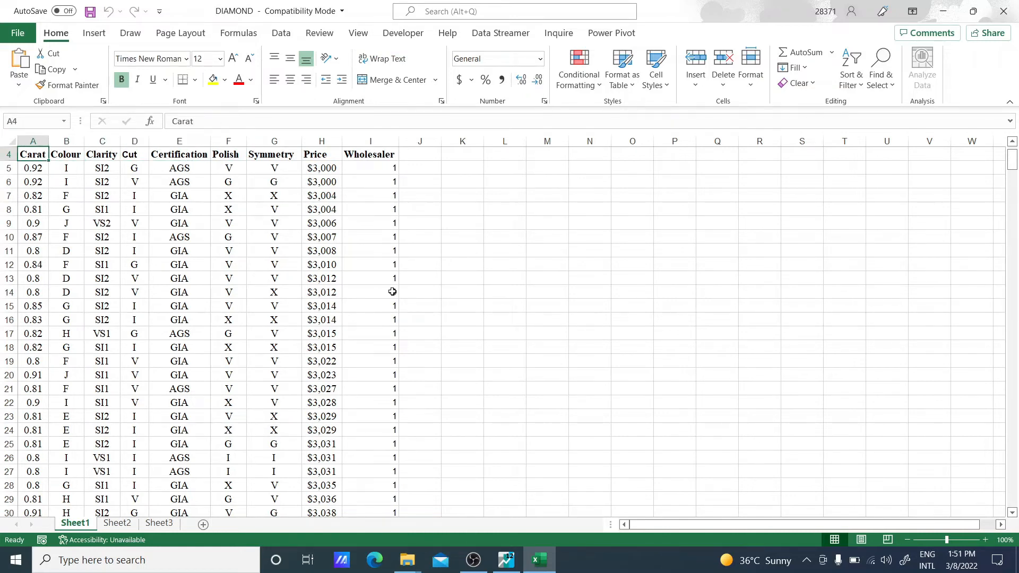
pyautogui.press('Down')
pyautogui.press('Up')
pyautogui.press('Right')
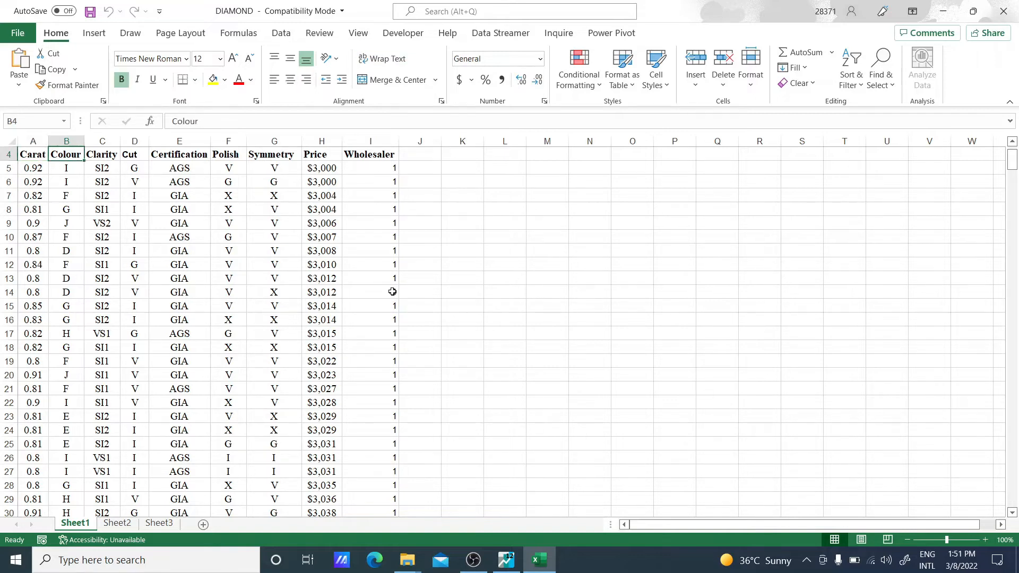
pyautogui.press('Right')
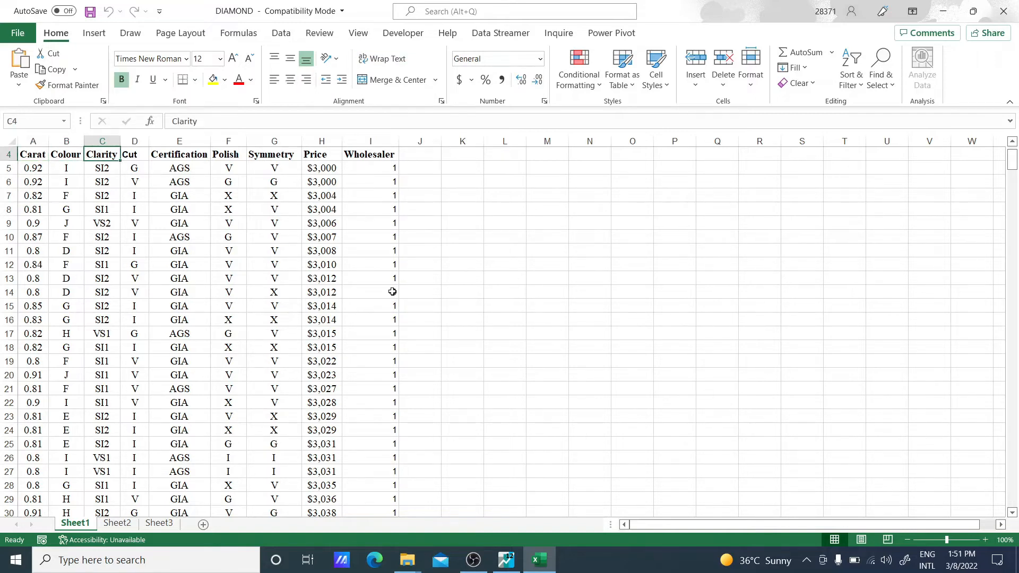
pyautogui.press('Right')
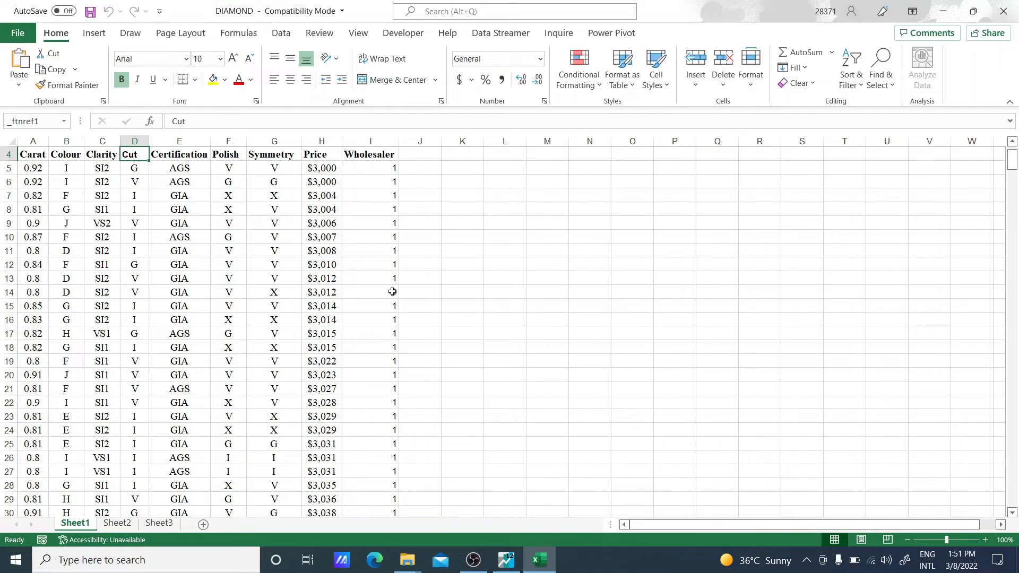
pyautogui.press('Right')
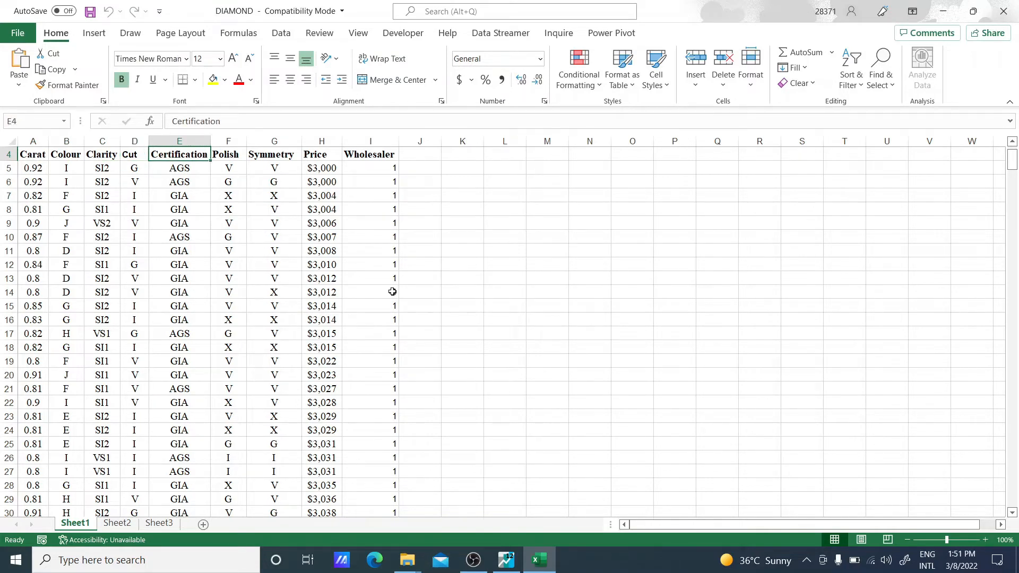
pyautogui.press('Right')
pyautogui.press('Right')
pyautogui.press('Right')
pyautogui.press('Right')
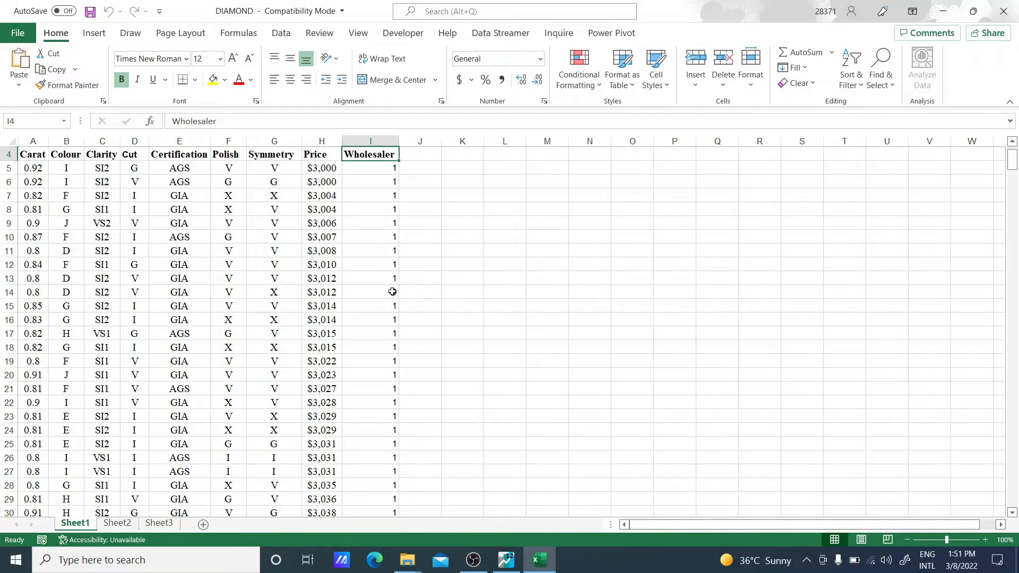
# Go back across the row 4 headings from Wholesaler to Carat, examining the variables
pyautogui.press('Left')
pyautogui.press('Left')
pyautogui.press('Left')
pyautogui.press('Left')
pyautogui.press('Left')
pyautogui.press('Left')
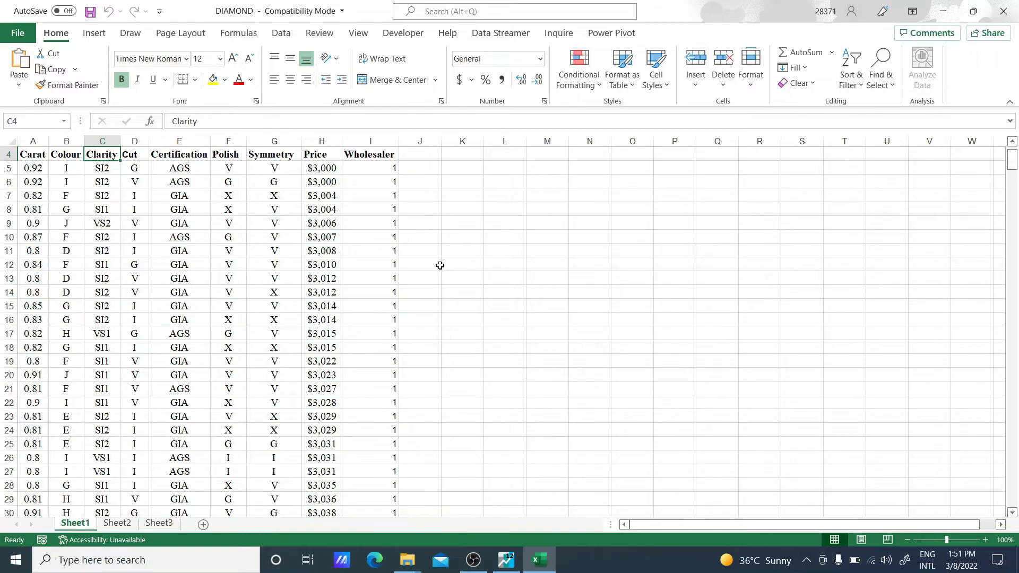
pyautogui.press('Left')
pyautogui.press('Left')
pyautogui.press('Down')
pyautogui.press('Up')
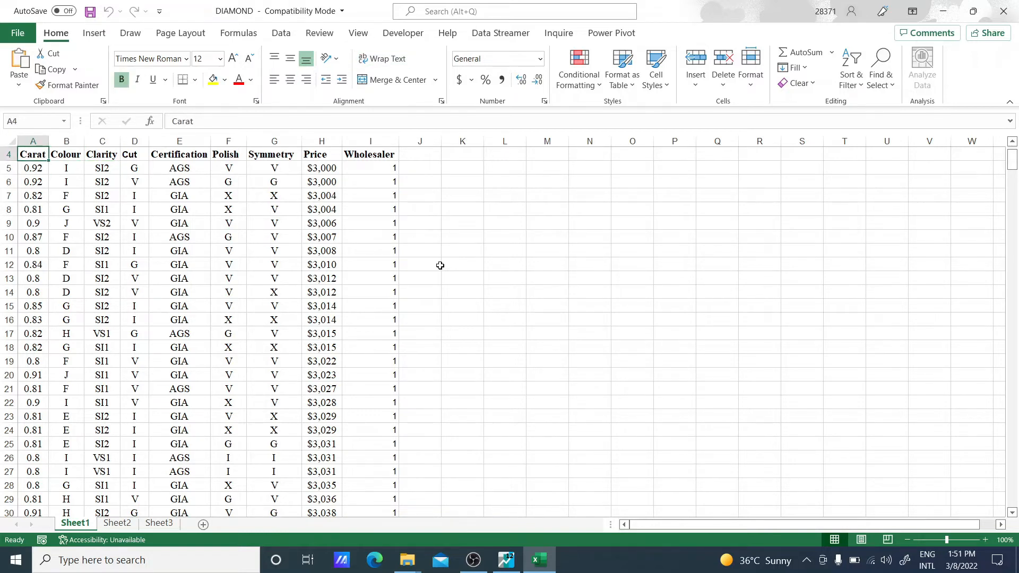
# Look through the first Carat values and go back up to the Exhibit 3 title in row 1
pyautogui.press('Down')
pyautogui.press('Down')
pyautogui.press('Down')
pyautogui.press('Down')
pyautogui.press('Down')
pyautogui.press('Down')
pyautogui.press('Down')
pyautogui.press('Down')
pyautogui.press('Down')
pyautogui.press('Down')
pyautogui.press('Down')
pyautogui.press('Down')
pyautogui.press('Down')
pyautogui.press('Down')
pyautogui.press('Down')
pyautogui.press('Down')
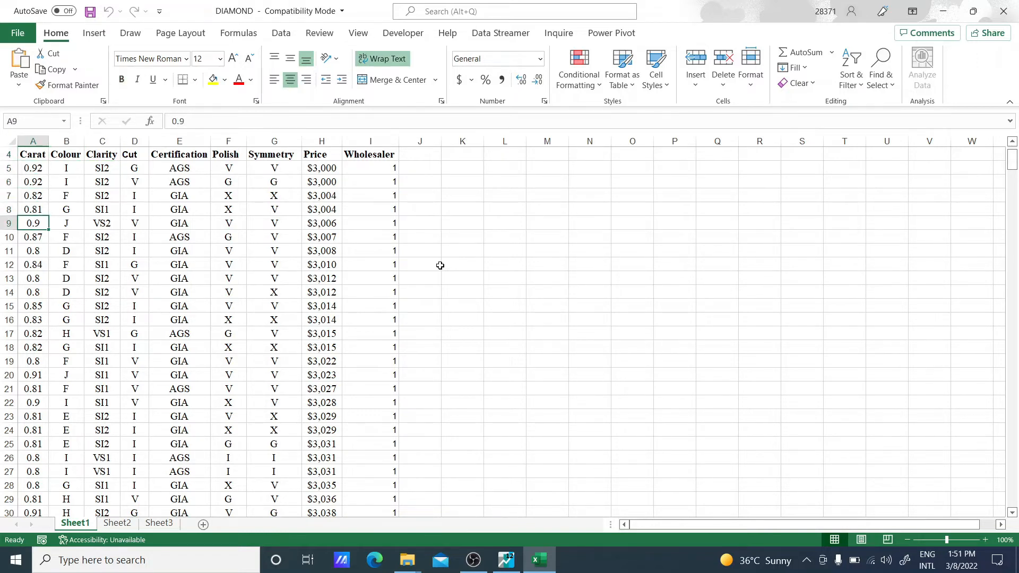
pyautogui.press('Up')
pyautogui.press('Up')
pyautogui.press('Up')
pyautogui.press('Up')
pyautogui.press('Up')
pyautogui.press('Up')
pyautogui.press('Up')
pyautogui.press('Up')
pyautogui.press('Up')
pyautogui.press('Up')
pyautogui.press('Up')
pyautogui.press('Up')
pyautogui.press('Up')
pyautogui.press('Up')
pyautogui.press('Up')
pyautogui.press('Up')
pyautogui.press('Up')
pyautogui.press('Up')
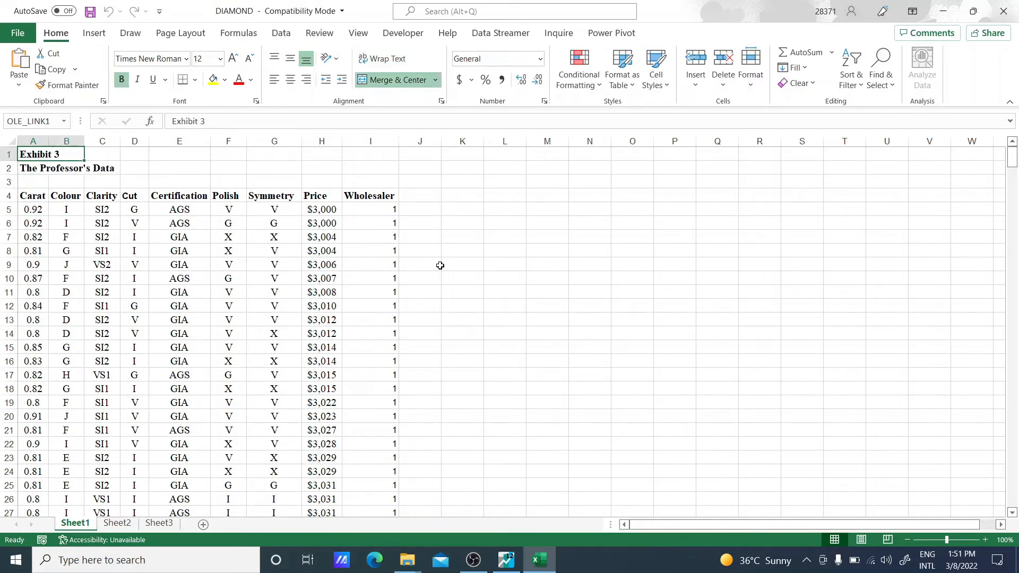
# Examine the first diamond records down the Carat column and across the other attributes to Price
pyautogui.press('Down')
pyautogui.press('Down')
pyautogui.press('Down')
pyautogui.press('Down')
pyautogui.press('Down')
pyautogui.press('Down')
pyautogui.press('Down')
pyautogui.press('Down')
pyautogui.press('Down')
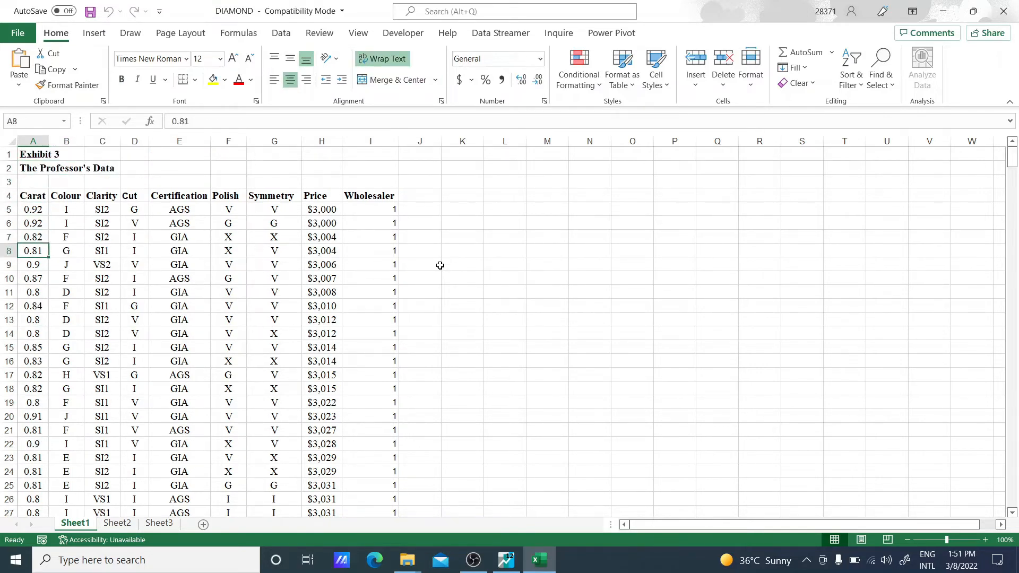
pyautogui.press('Down')
pyautogui.press('Down')
pyautogui.press('Right')
pyautogui.press('Right')
pyautogui.press('Right')
pyautogui.press('Right')
pyautogui.press('Right')
pyautogui.press('Right')
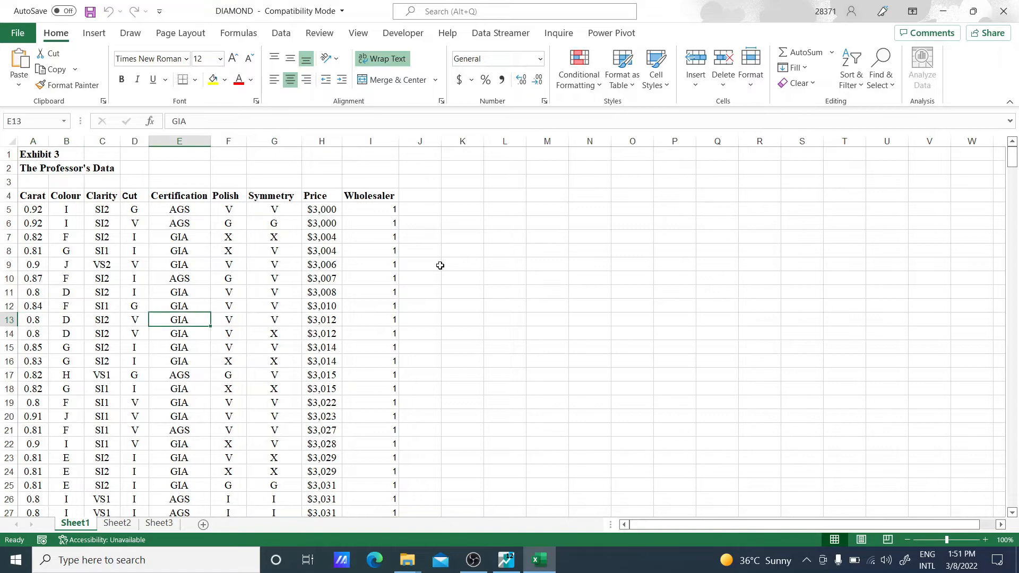
pyautogui.press('Right')
# Look down through the Price values in column H and return to the top of that column
pyautogui.press('Down')
pyautogui.press('Down')
pyautogui.press('Down')
pyautogui.press('Down')
pyautogui.press('Down')
pyautogui.press('Down')
pyautogui.press('Down')
pyautogui.press('Down')
pyautogui.press('Down')
pyautogui.press('Down')
pyautogui.press('Down')
pyautogui.press('Down')
pyautogui.press('Down')
pyautogui.press('Down')
pyautogui.press('Down')
pyautogui.press('Down')
pyautogui.press('Down')
pyautogui.press('Down')
pyautogui.press('Down')
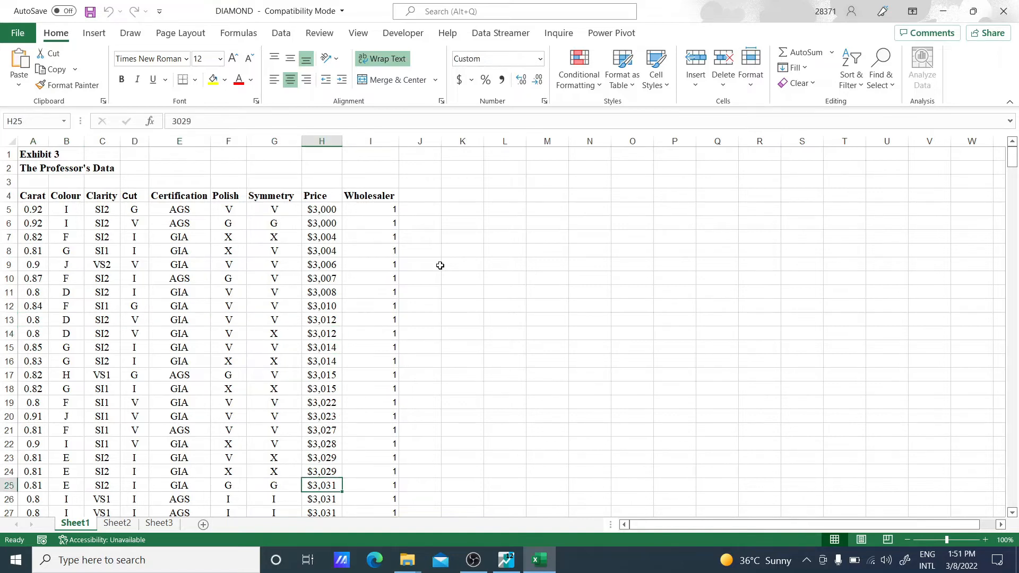
pyautogui.press('Up')
pyautogui.press('Up')
pyautogui.press('Up')
pyautogui.press('Up')
pyautogui.press('Up')
pyautogui.press('Up')
pyautogui.press('Up')
pyautogui.press('Up')
pyautogui.press('Up')
pyautogui.press('Up')
pyautogui.press('Up')
pyautogui.press('Up')
pyautogui.press('Up')
pyautogui.press('Up')
pyautogui.press('Up')
pyautogui.press('Up')
pyautogui.press('Up')
pyautogui.press('Up')
pyautogui.press('Up')
pyautogui.press('Up')
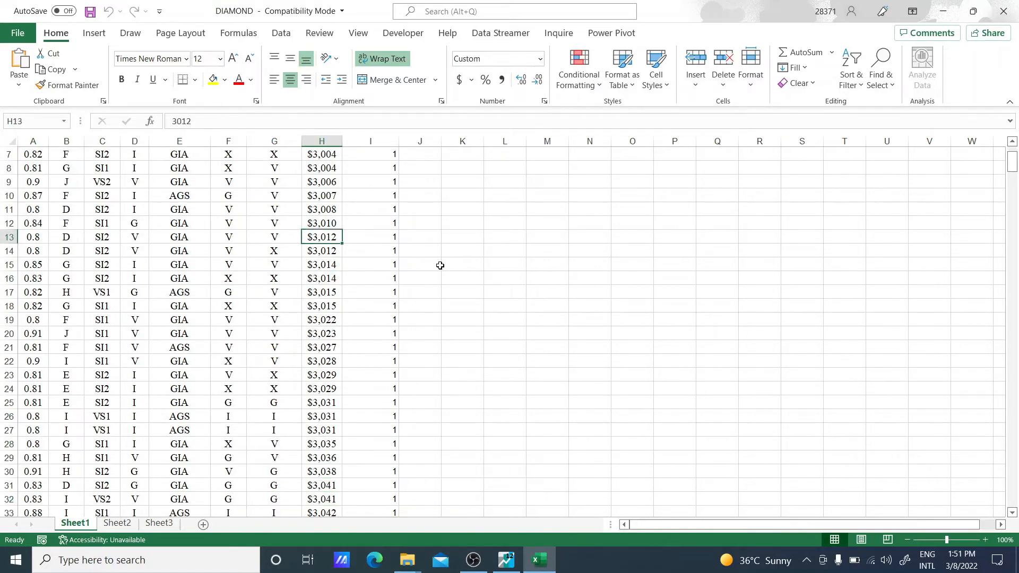
pyautogui.press('Up')
pyautogui.press('Up')
pyautogui.press('Up')
pyautogui.press('Up')
pyautogui.press('Up')
pyautogui.press('Up')
pyautogui.press('Up')
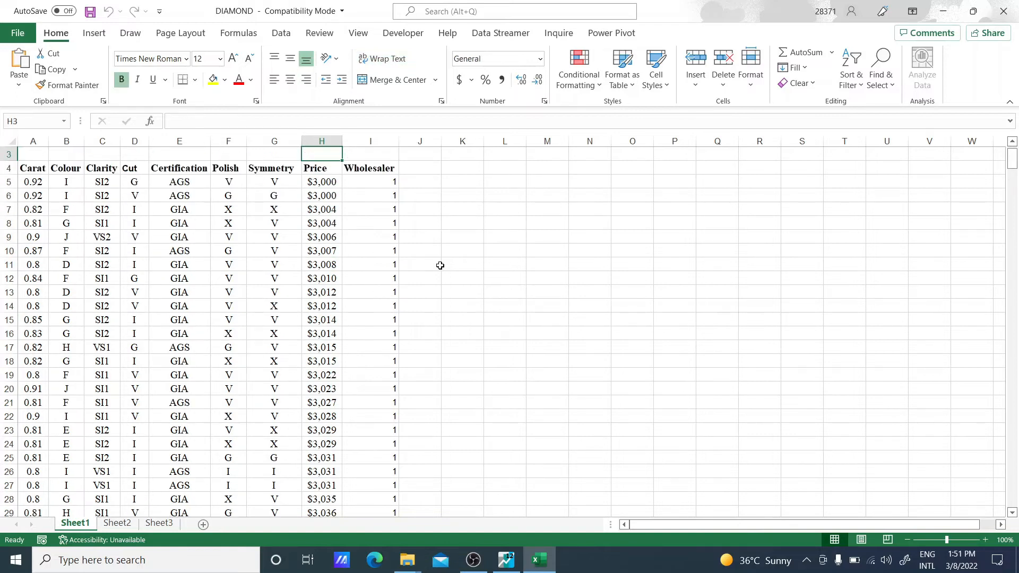
# Review the row 4 variable headings from Colour through Clarity, Cut, Certification, Polish, Symmetry and Price to Wholesaler
pyautogui.press('Left')
pyautogui.press('Left')
pyautogui.press('Left')
pyautogui.press('Left')
pyautogui.press('Left')
pyautogui.press('Left')
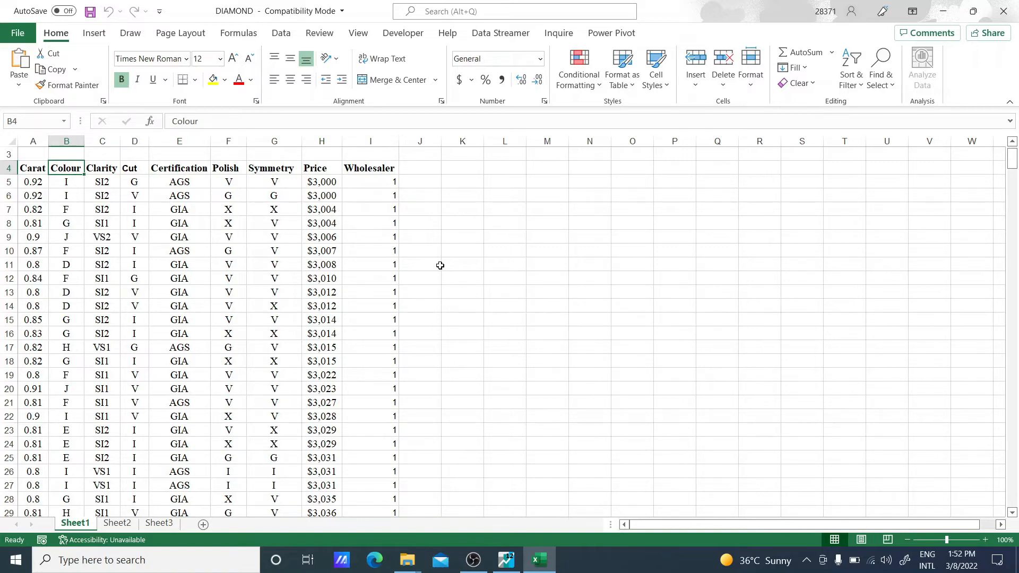
pyautogui.press('Right')
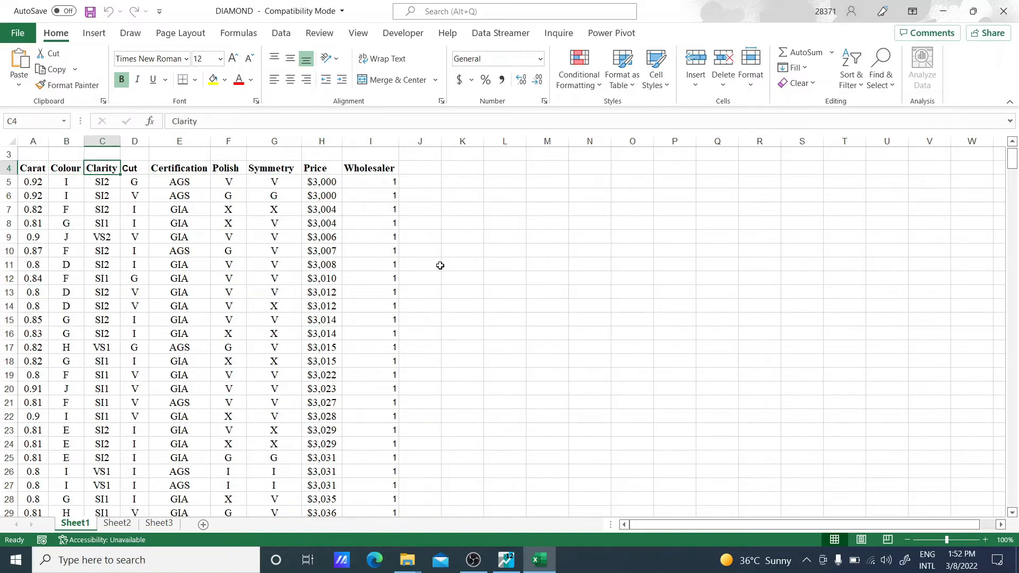
pyautogui.press('Right')
pyautogui.press('Right')
pyautogui.press('Right')
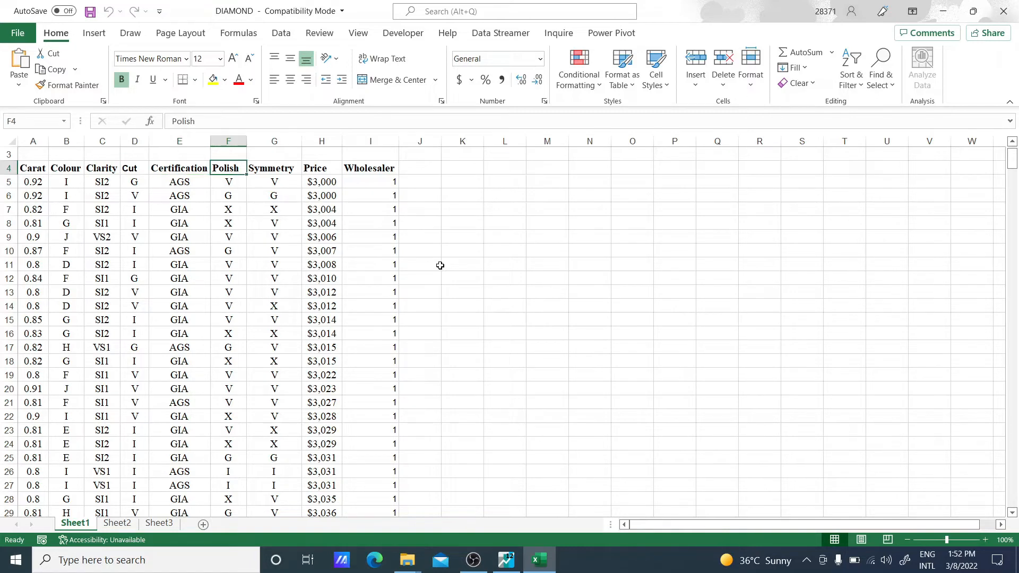
pyautogui.press('Right')
pyautogui.press('Right')
pyautogui.press('Right')
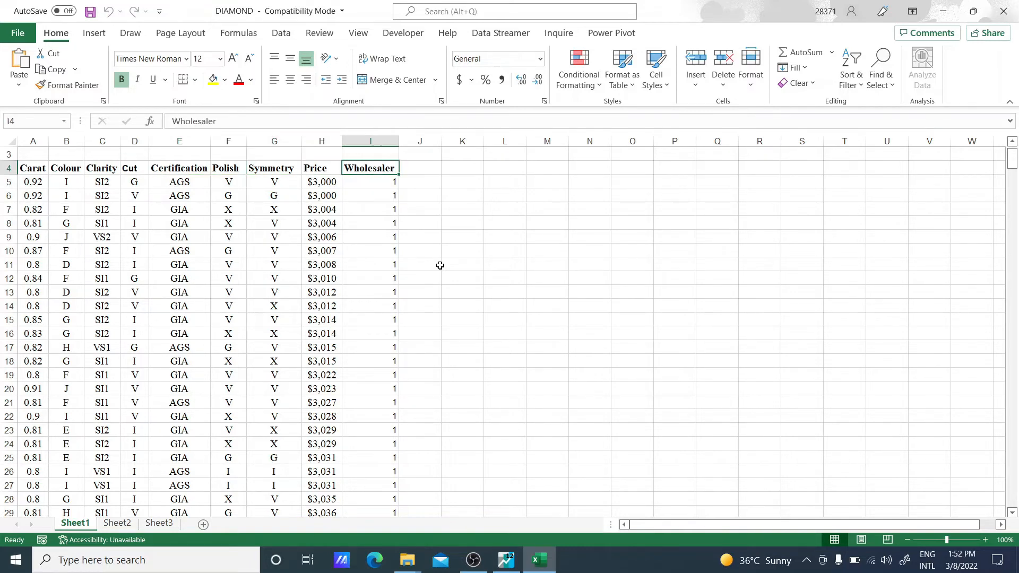
# Look down through the Wholesaler values in column I and return to the first diamond records
pyautogui.press('Down')
pyautogui.press('Down')
pyautogui.press('Down')
pyautogui.press('Down')
pyautogui.press('Down')
pyautogui.press('Down')
pyautogui.press('Down')
pyautogui.press('Down')
pyautogui.press('Down')
pyautogui.press('Down')
pyautogui.press('Down')
pyautogui.press('Down')
pyautogui.press('Down')
pyautogui.press('Down')
pyautogui.press('Down')
pyautogui.press('Down')
pyautogui.press('Down')
pyautogui.press('Down')
pyautogui.press('Down')
pyautogui.press('Down')
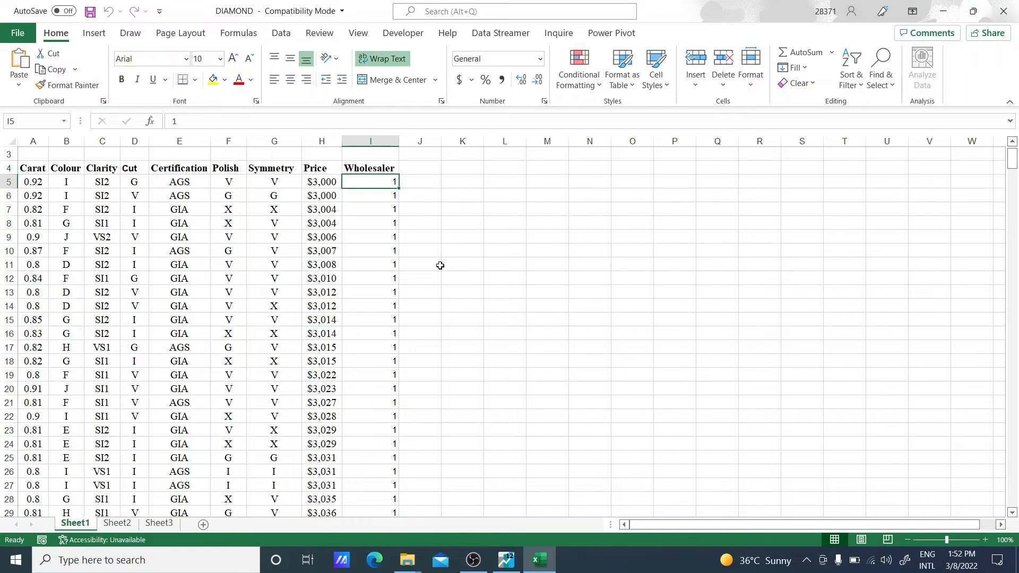
pyautogui.press('Down')
pyautogui.press('Down')
pyautogui.press('Down')
pyautogui.press('Down')
pyautogui.press('Down')
pyautogui.press('Down')
pyautogui.press('Down')
pyautogui.press('Down')
pyautogui.press('Down')
pyautogui.press('Down')
pyautogui.press('Down')
pyautogui.press('Down')
pyautogui.press('Down')
pyautogui.press('Down')
pyautogui.press('Down')
pyautogui.press('Down')
pyautogui.press('Down')
pyautogui.press('Down')
pyautogui.press('Down')
pyautogui.press('Down')
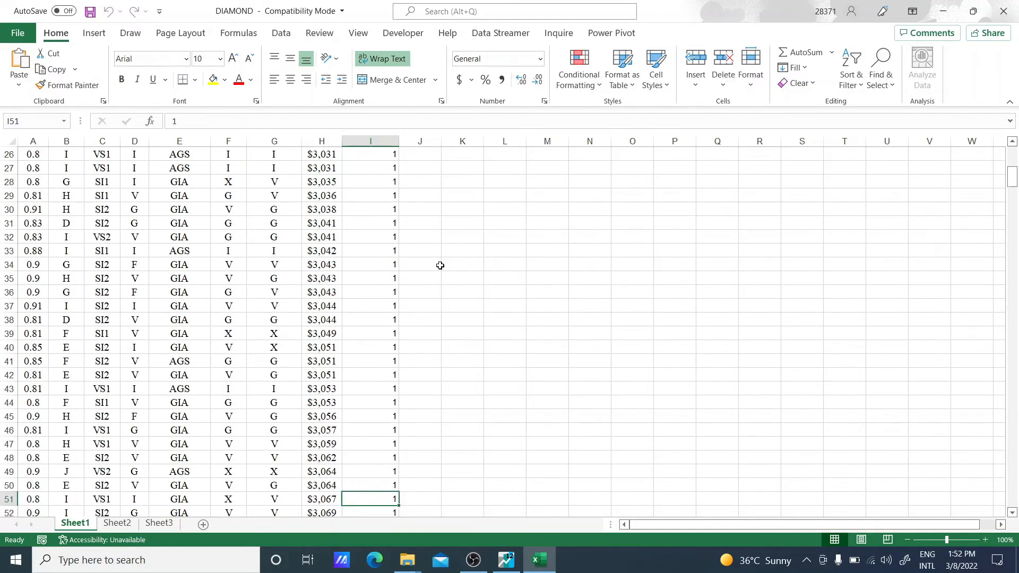
pyautogui.press('Up')
pyautogui.press('Up')
pyautogui.press('Up')
pyautogui.press('Up')
pyautogui.press('Up')
pyautogui.press('Up')
pyautogui.press('Up')
pyautogui.press('Up')
pyautogui.press('Up')
pyautogui.press('Up')
pyautogui.press('Up')
pyautogui.press('Up')
pyautogui.press('Up')
pyautogui.press('Up')
pyautogui.press('Up')
pyautogui.press('Up')
pyautogui.press('Up')
pyautogui.press('Up')
pyautogui.press('Up')
pyautogui.press('Up')
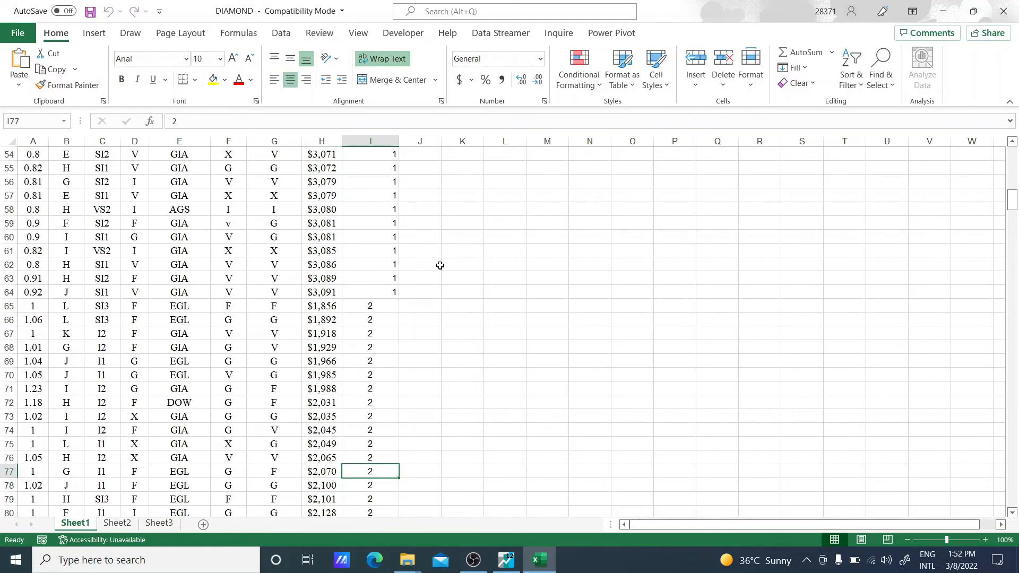
pyautogui.press('Up')
pyautogui.press('Up')
pyautogui.press('Up')
pyautogui.press('Up')
pyautogui.press('Up')
pyautogui.press('Up')
pyautogui.press('Up')
pyautogui.press('Up')
pyautogui.press('Up')
pyautogui.press('Up')
pyautogui.press('Up')
pyautogui.press('Up')
pyautogui.press('Up')
pyautogui.press('Up')
pyautogui.press('Up')
pyautogui.press('Up')
pyautogui.press('Up')
pyautogui.press('Up')
pyautogui.press('Up')
pyautogui.press('Up')
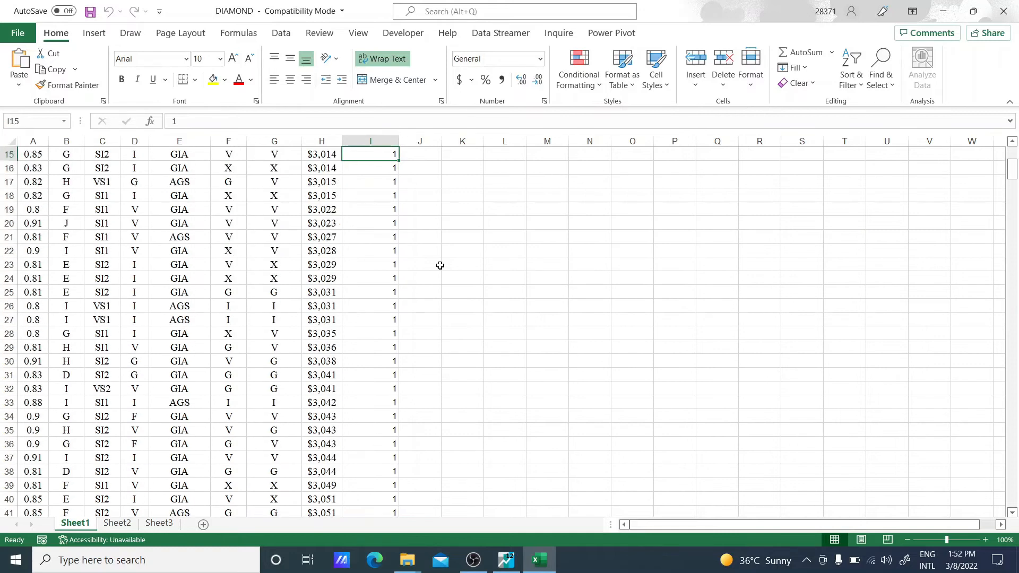
pyautogui.press('Down')
pyautogui.press('Down')
pyautogui.press('Down')
pyautogui.press('Down')
pyautogui.press('Down')
pyautogui.press('Down')
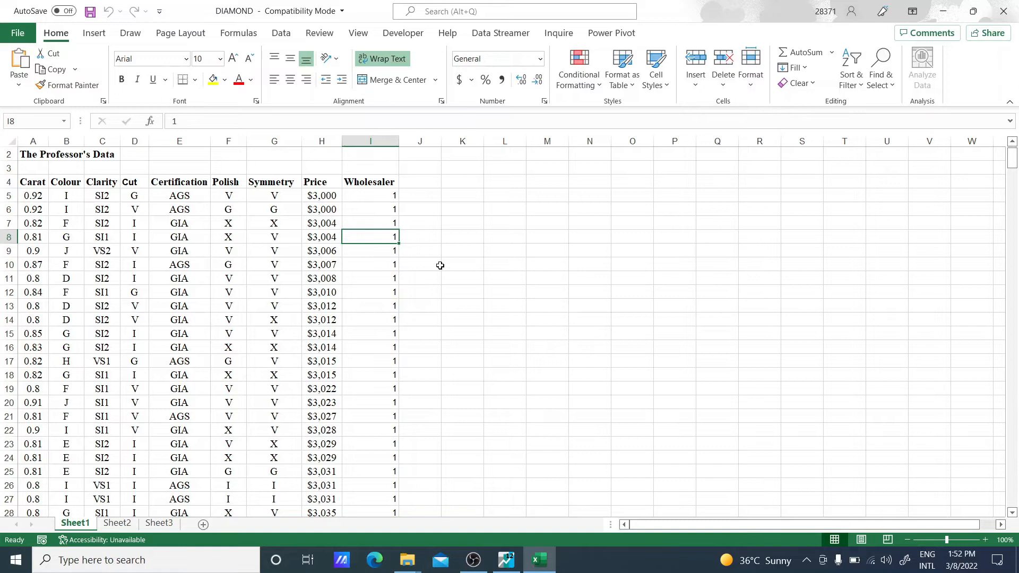
# Switch to EViews, dismiss the student licence notice and cancel the pending Excel import
pyautogui.moveTo(505, 562)
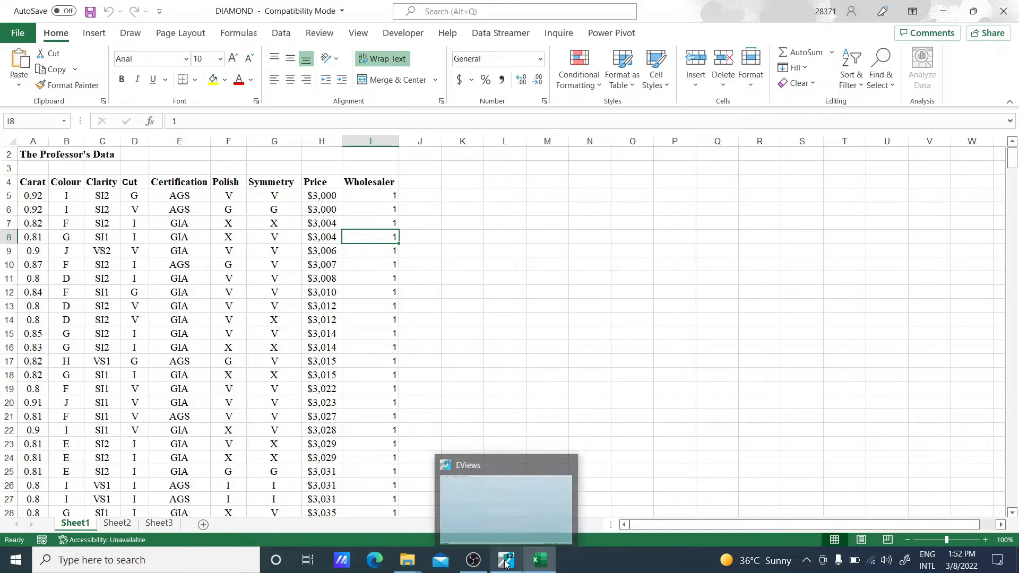
pyautogui.click(505, 563)
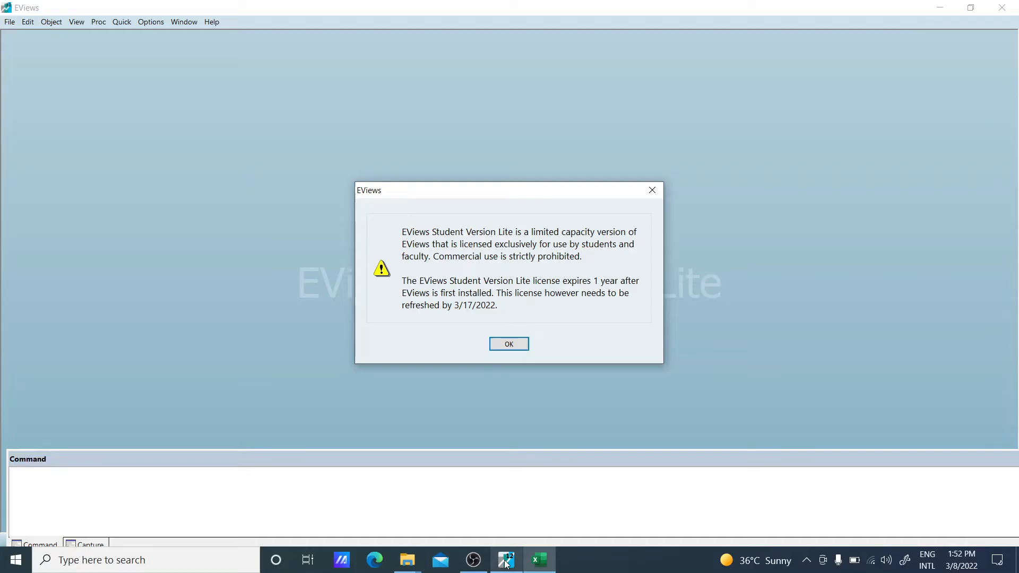
pyautogui.click(509, 345)
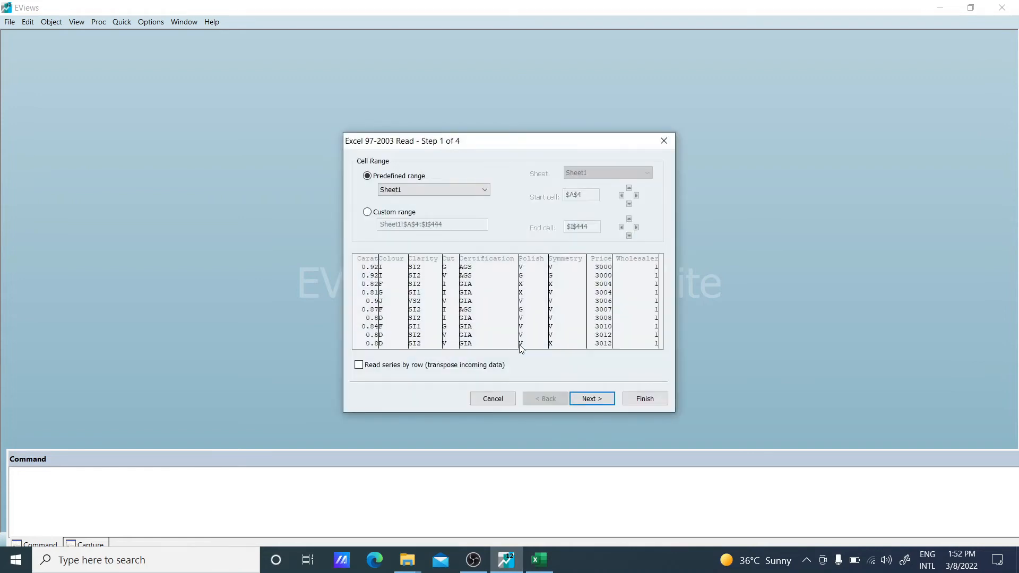
pyautogui.click(505, 401)
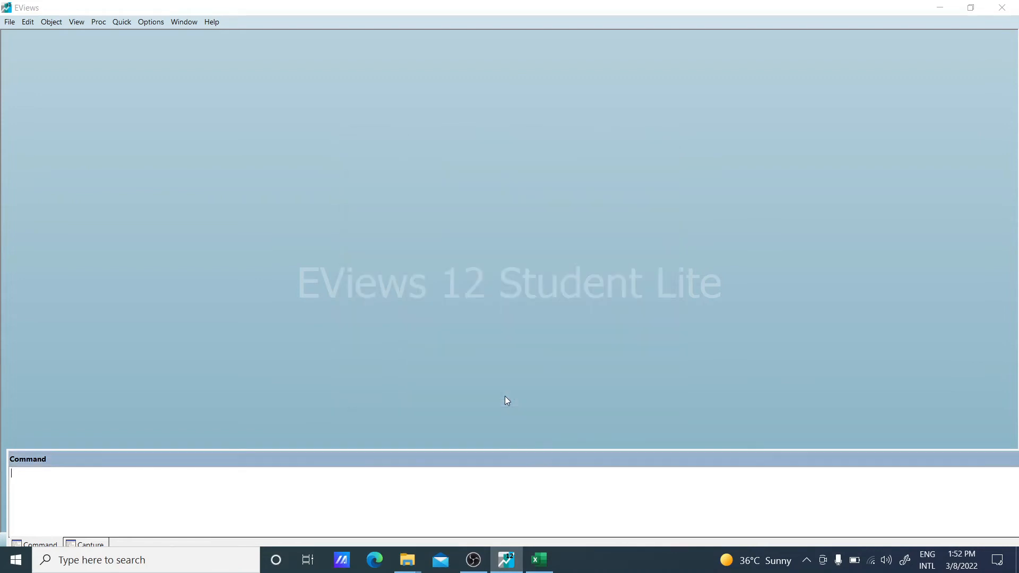
# Open the DIAMOND file from the Desktop's mba BF folder as a foreign data workfile
pyautogui.click(11, 22)
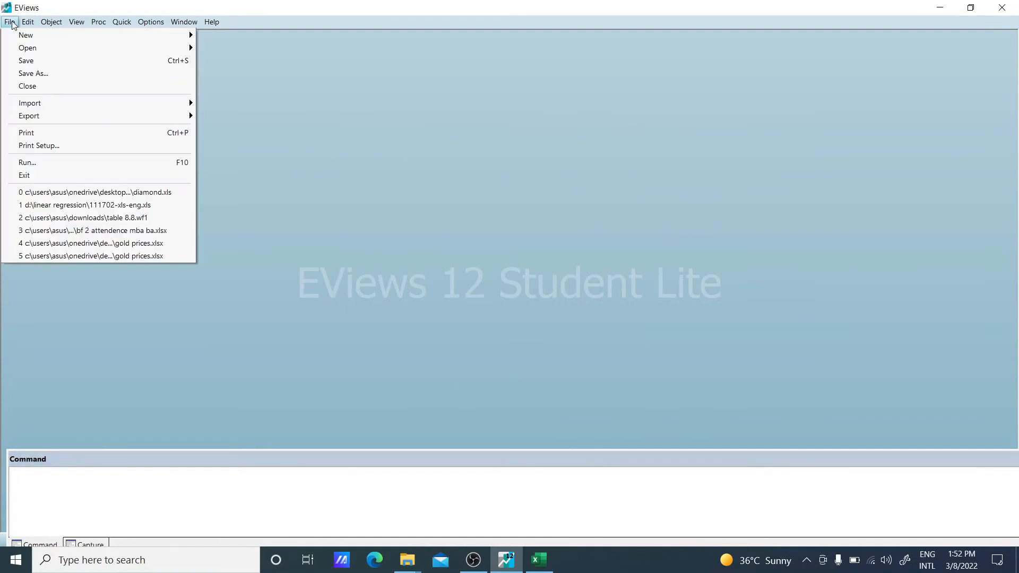
pyautogui.moveTo(32, 49)
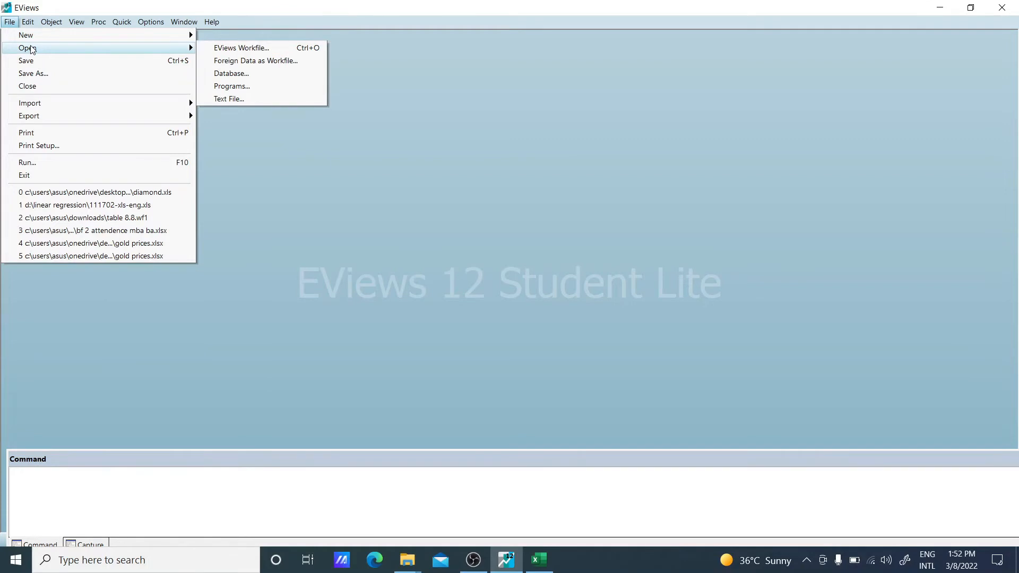
pyautogui.click(212, 62)
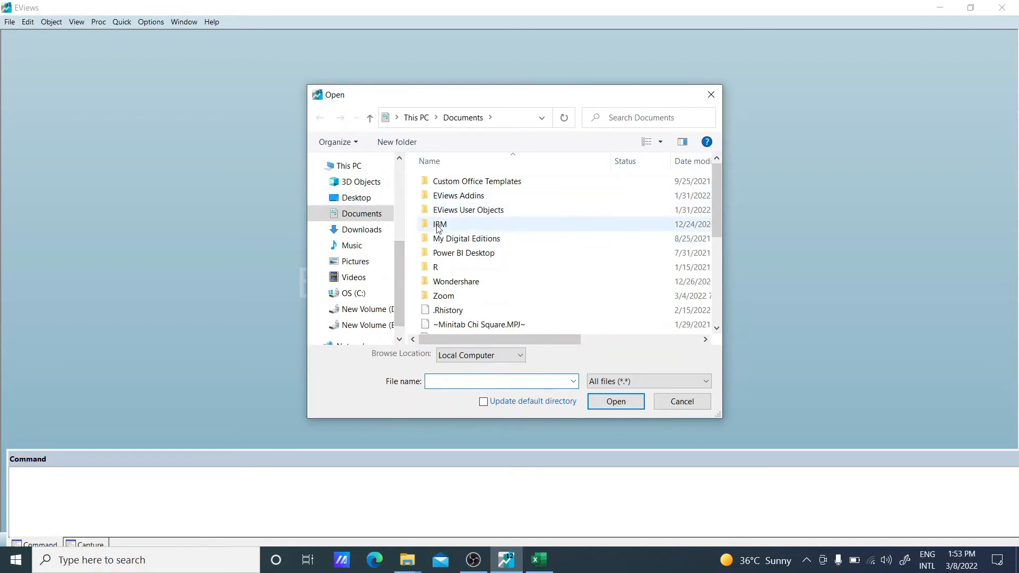
pyautogui.click(356, 198)
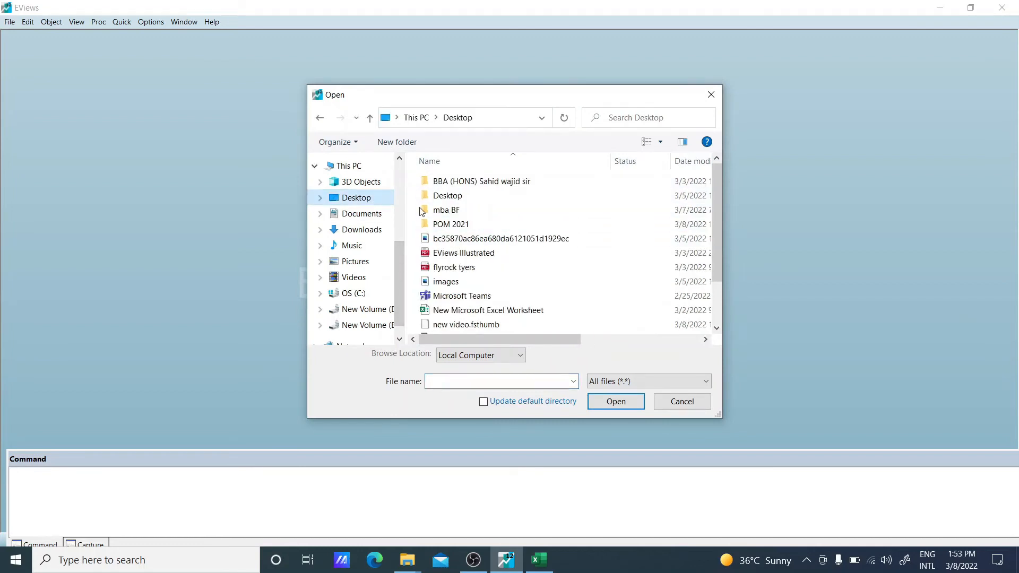
pyautogui.doubleClick(449, 214)
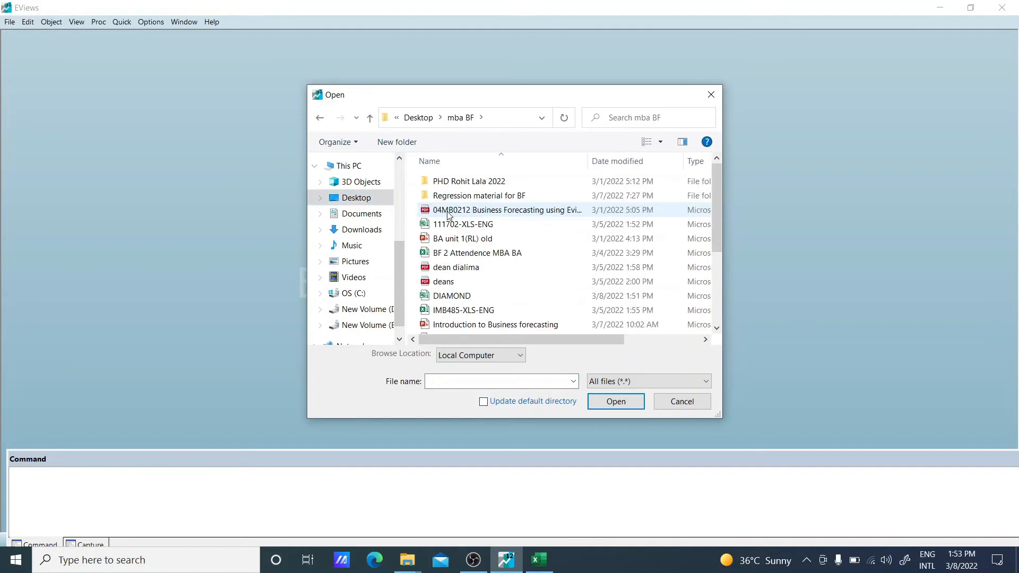
pyautogui.doubleClick(446, 297)
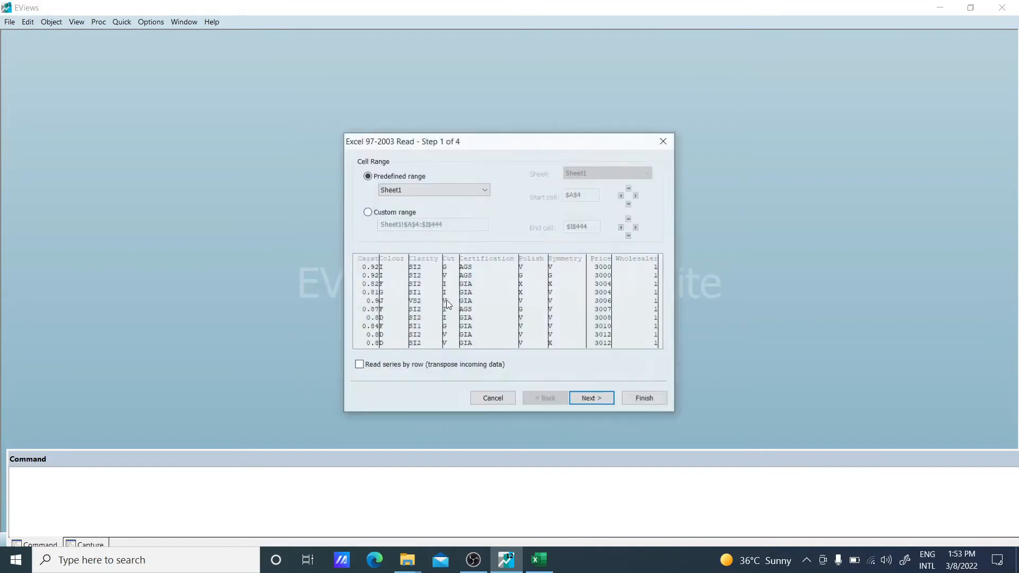
# Import Sheet1 with the default header and Unstructured / Undated settings, linking the series to the external source
pyautogui.click(590, 398)
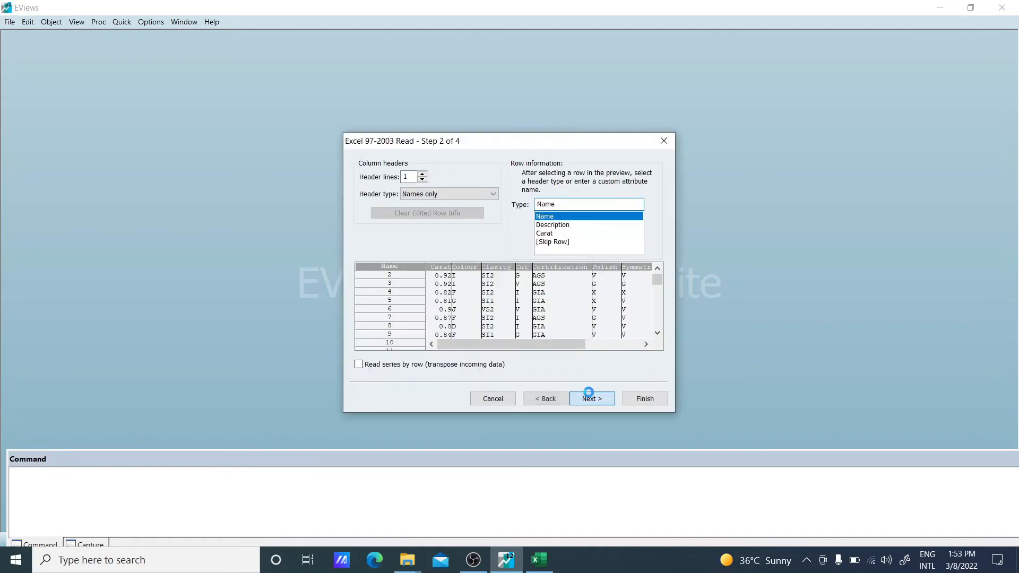
pyautogui.click(590, 398)
pyautogui.click(588, 397)
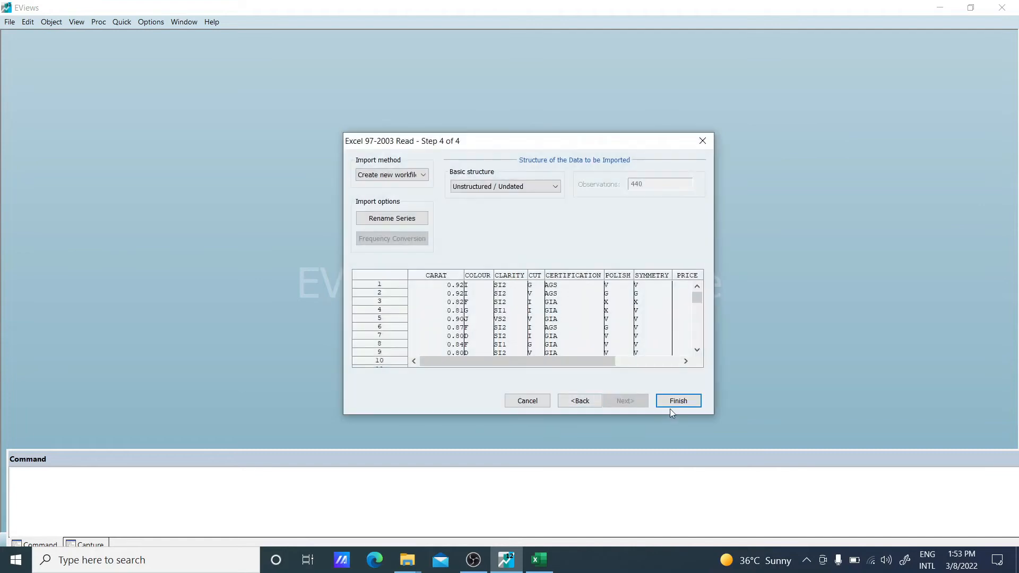
pyautogui.click(674, 406)
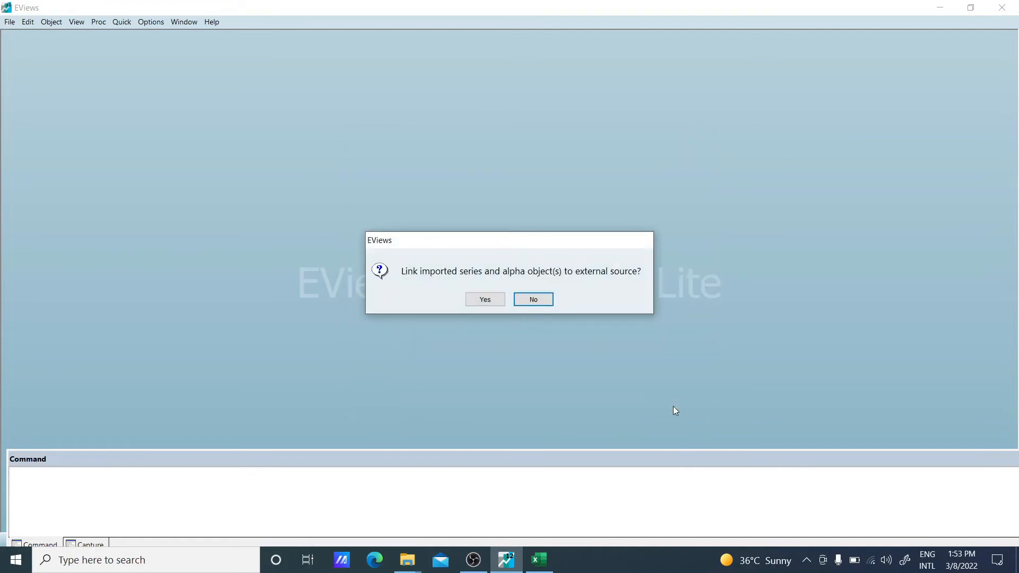
pyautogui.click(497, 302)
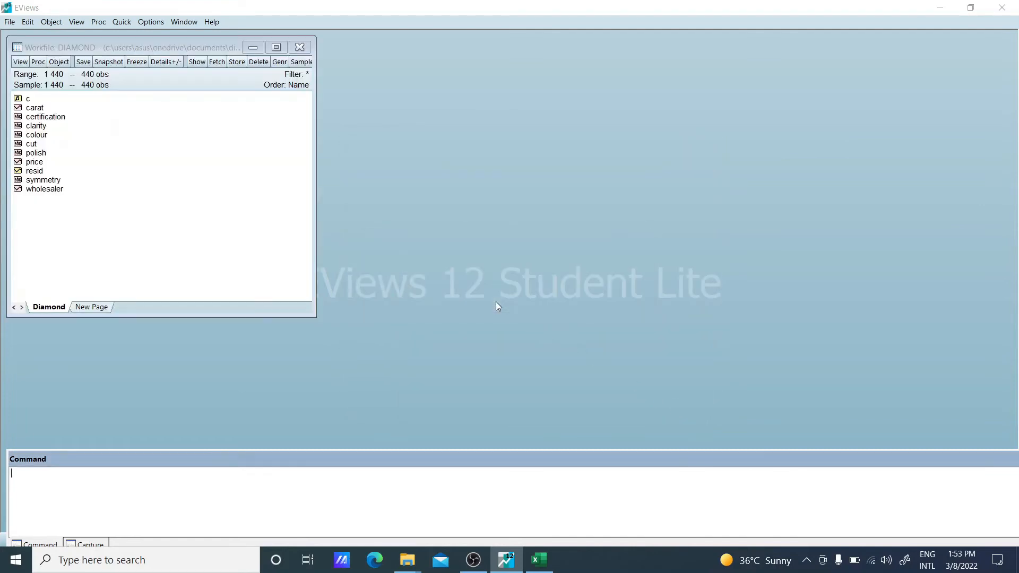
# View the values of the carat series and close its window
pyautogui.doubleClick(34, 108)
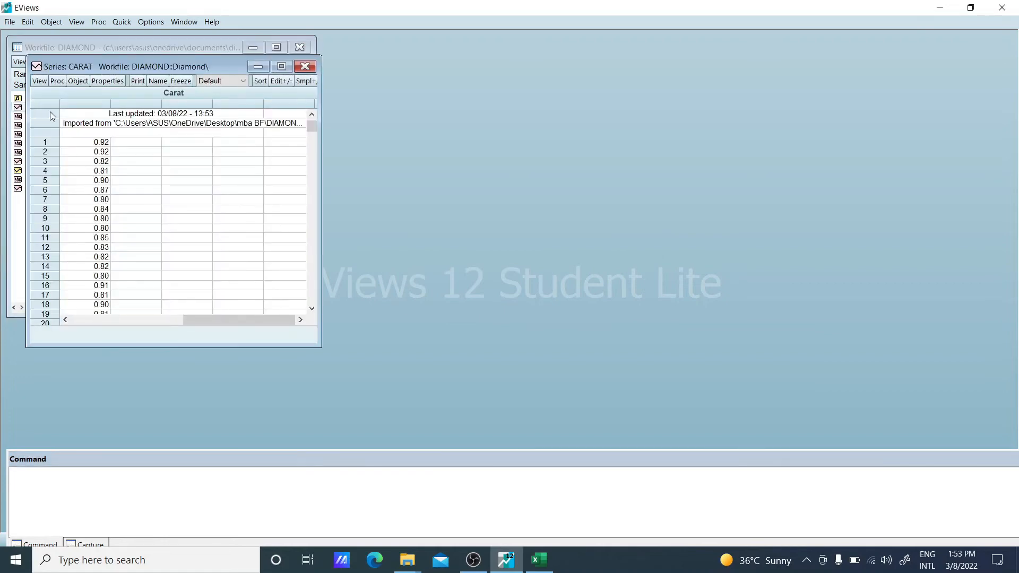
pyautogui.click(304, 66)
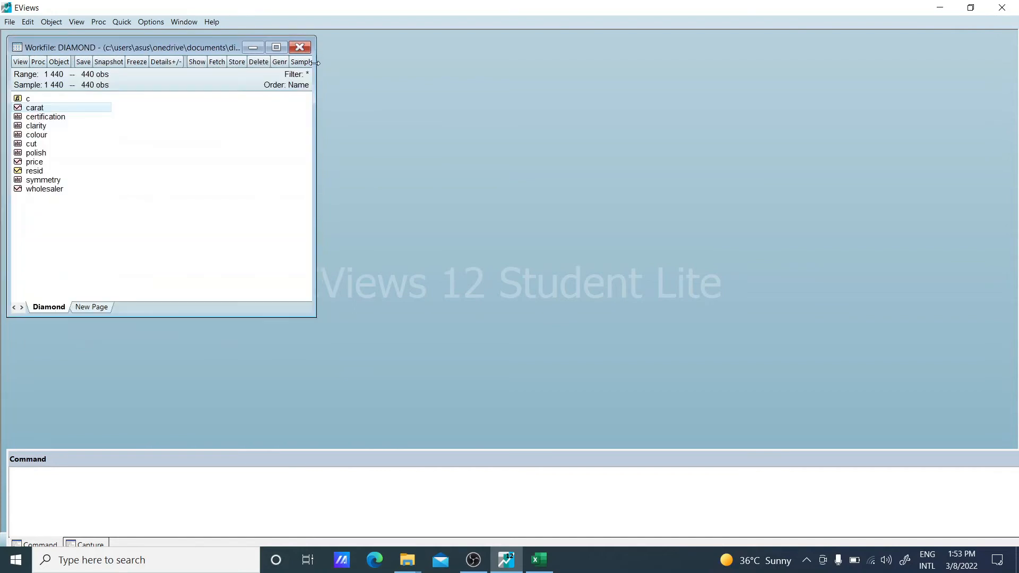
# Open the carat and price series together as a group and move its window clear of the workfile list
pyautogui.keyDown('ctrl'); pyautogui.click(38, 165); pyautogui.keyUp('ctrl')
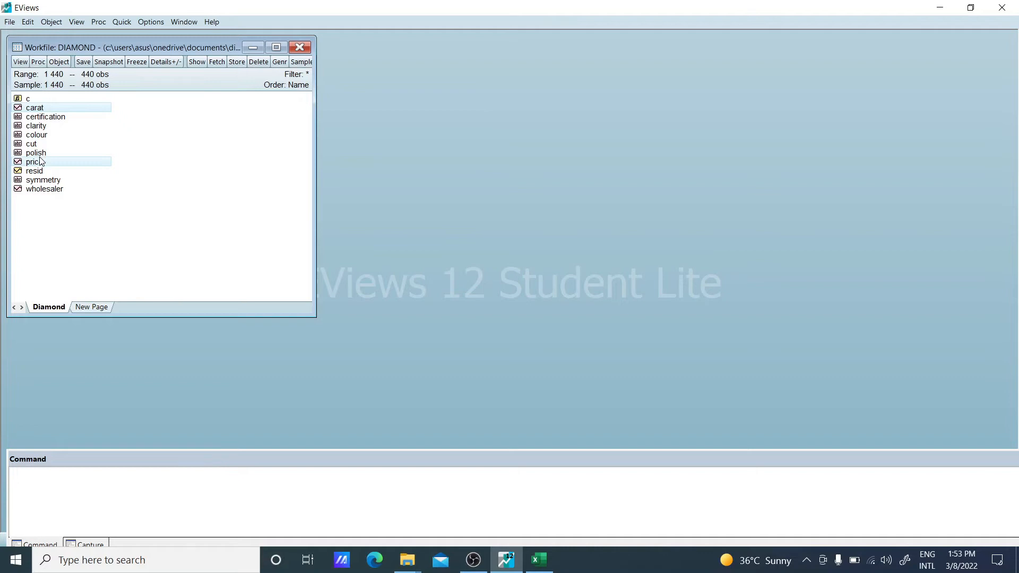
pyautogui.rightClick(42, 159)
pyautogui.moveTo(80, 165)
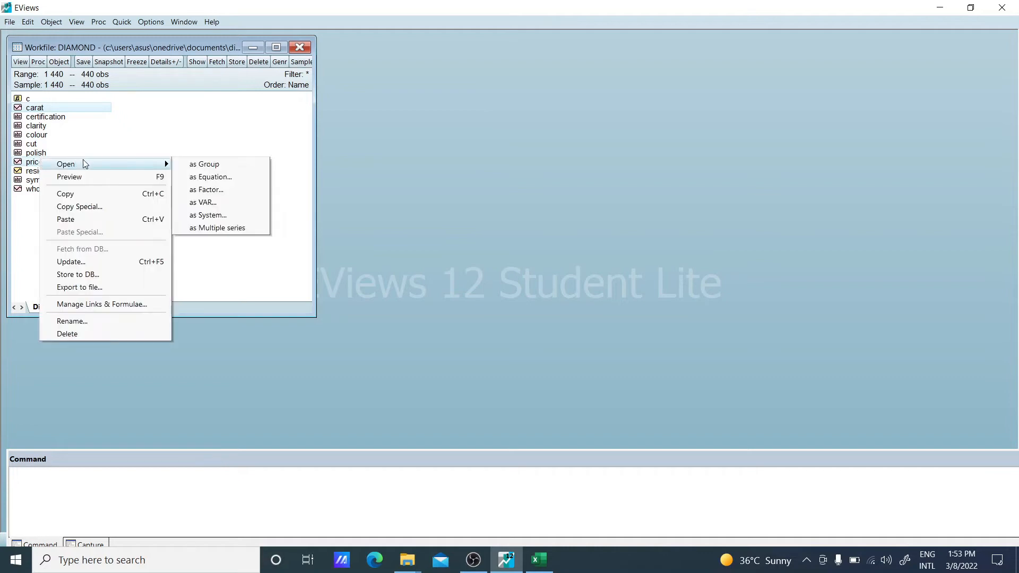
pyautogui.click(196, 165)
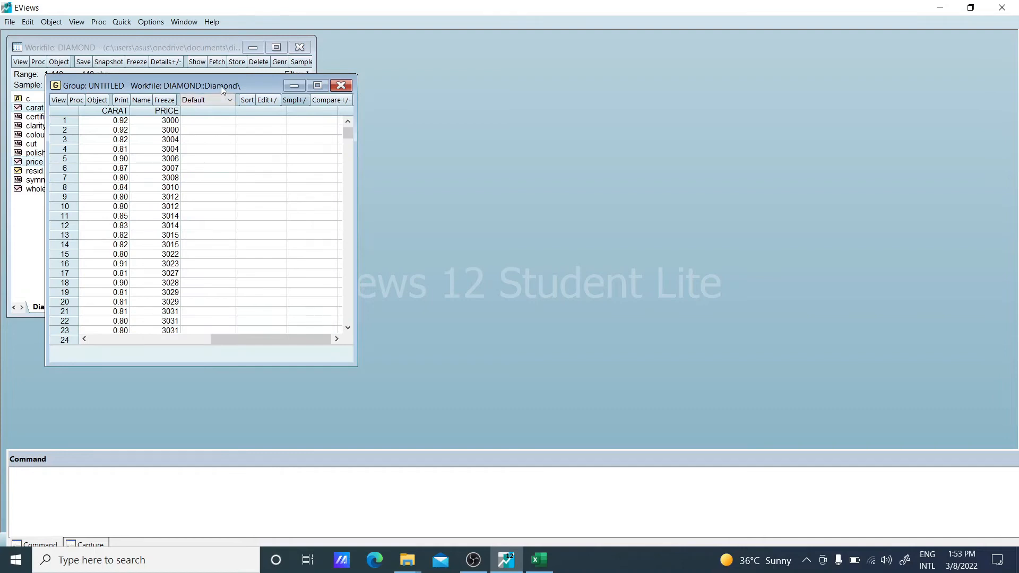
pyautogui.moveTo(223, 88); pyautogui.dragTo(358, 108)
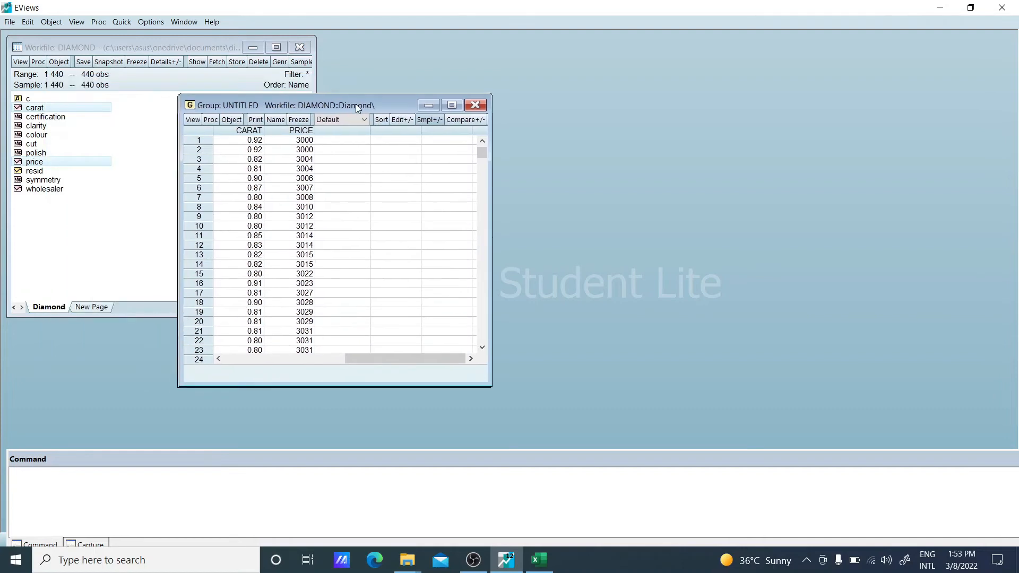
# Open carat and certification as a group in place of the existing untitled group, then close and delete it
pyautogui.click(22, 118)
pyautogui.keyDown('ctrl'); pyautogui.click(24, 108); pyautogui.keyUp('ctrl')
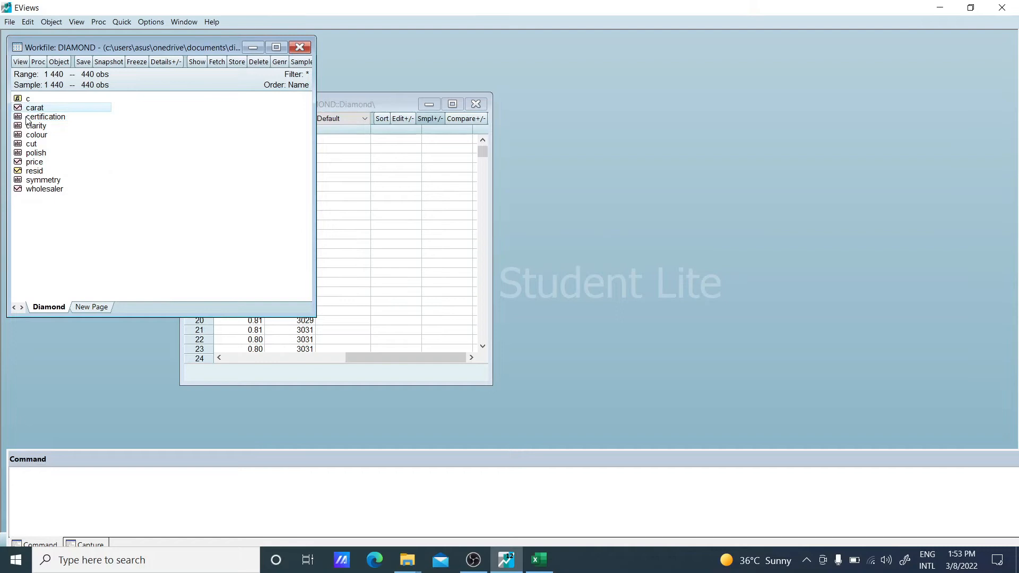
pyautogui.rightClick(28, 121)
pyautogui.moveTo(56, 126)
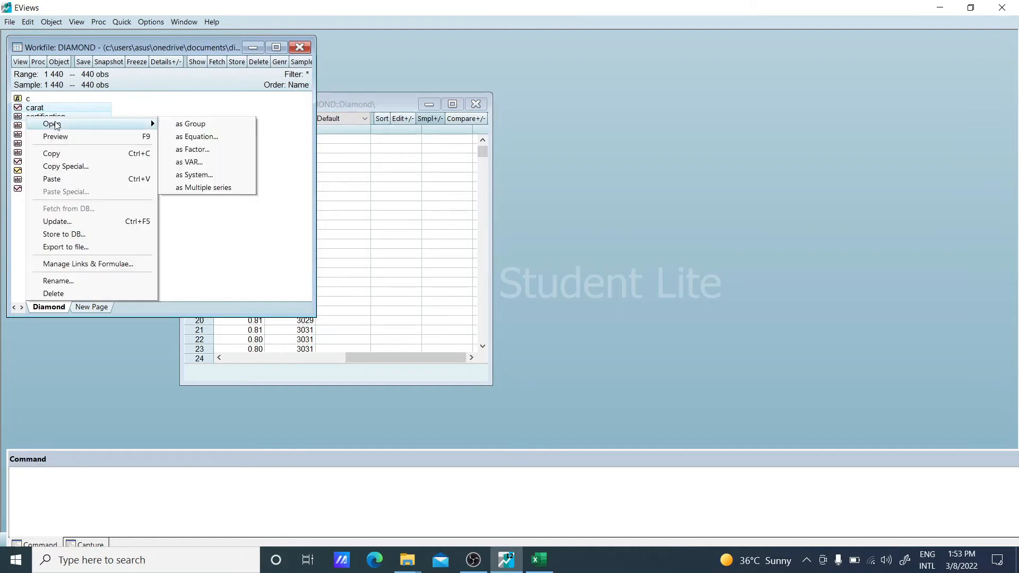
pyautogui.click(180, 125)
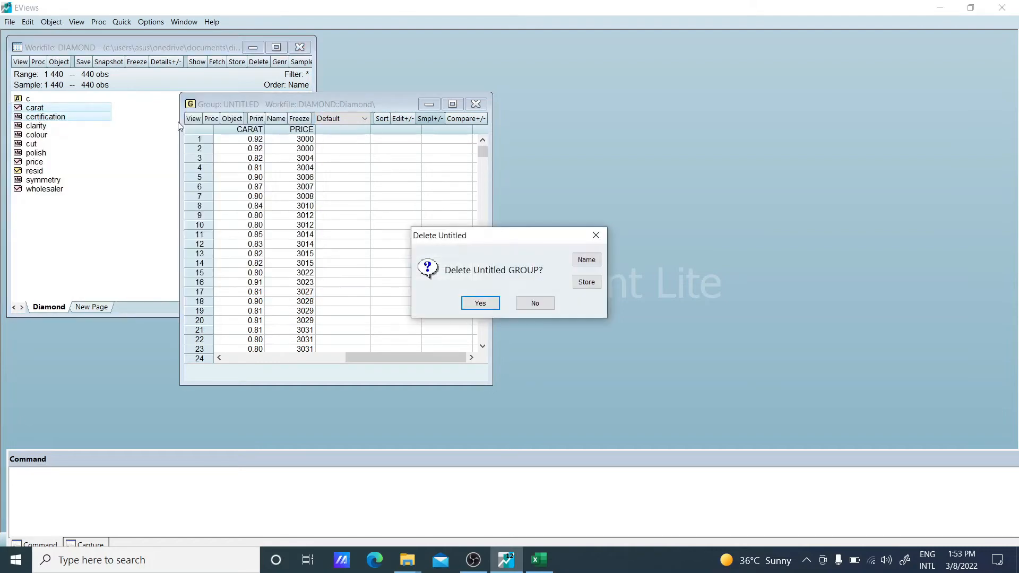
pyautogui.click(479, 303)
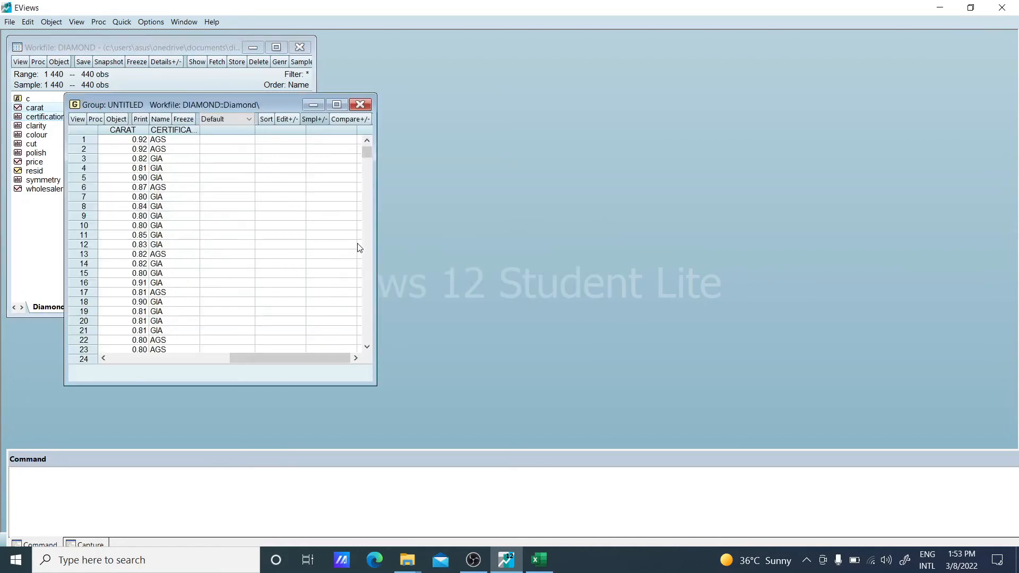
pyautogui.click(360, 105)
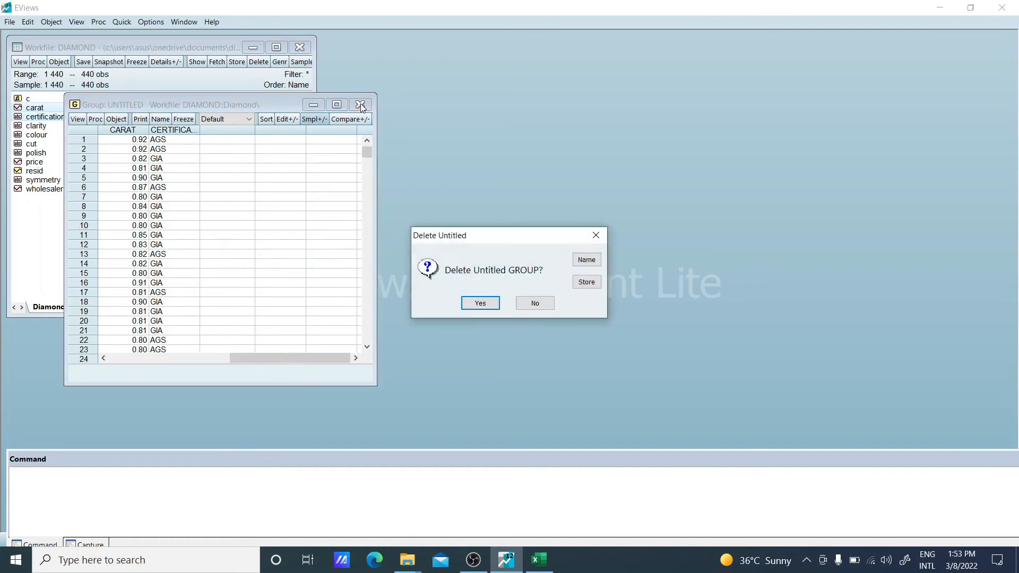
pyautogui.click(499, 302)
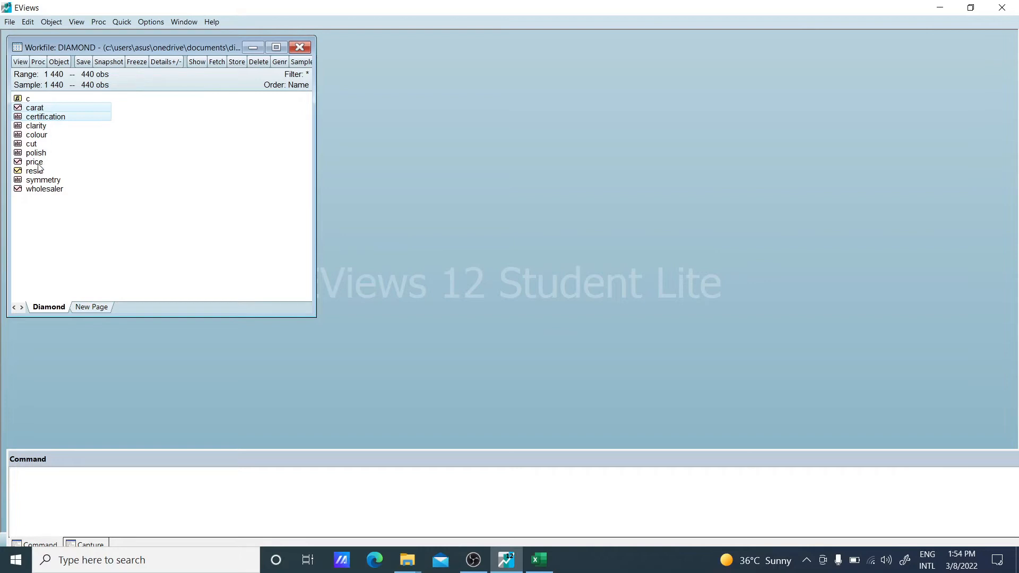
# Open only the carat and price series as a group and maximize the group window
pyautogui.click(94, 247)
pyautogui.click(31, 112)
pyautogui.keyDown('ctrl'); pyautogui.click(35, 162); pyautogui.keyUp('ctrl')
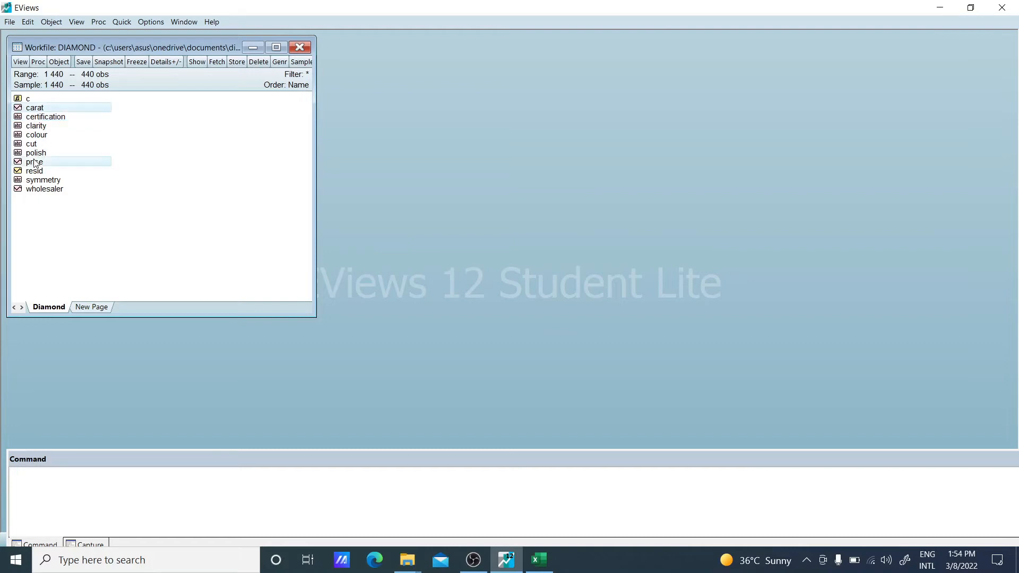
pyautogui.rightClick(35, 163)
pyautogui.moveTo(71, 168)
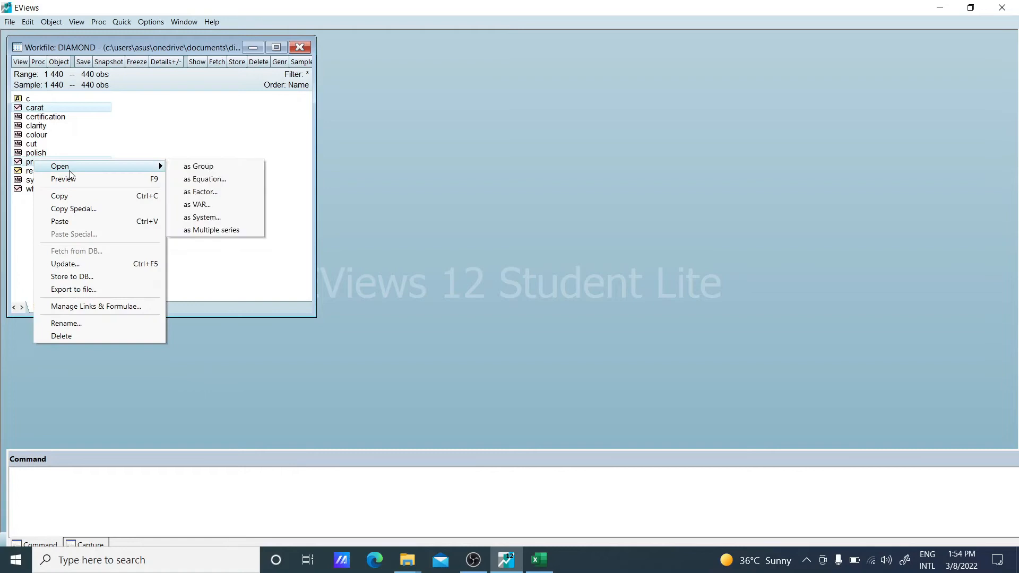
pyautogui.click(197, 167)
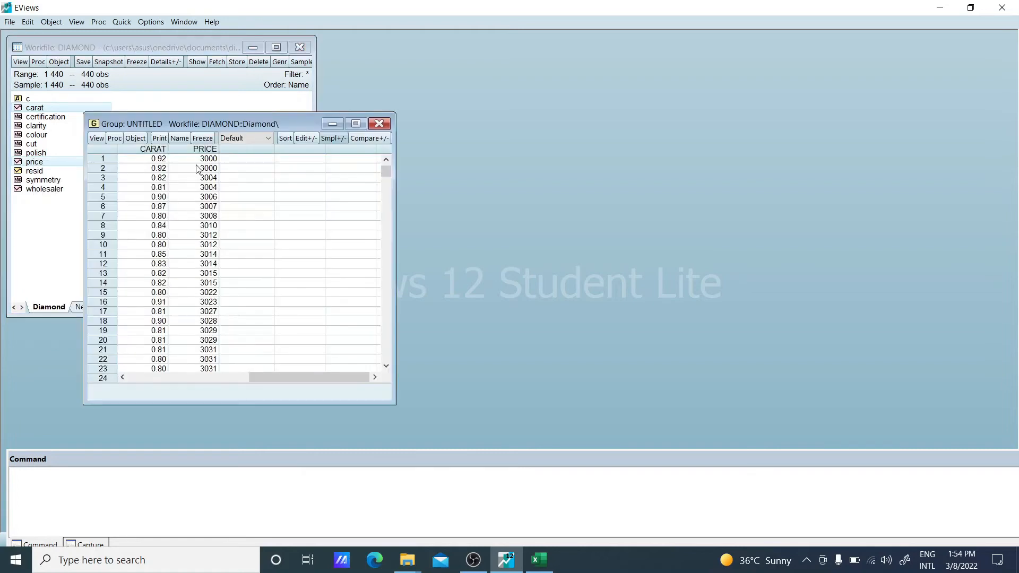
pyautogui.click(355, 124)
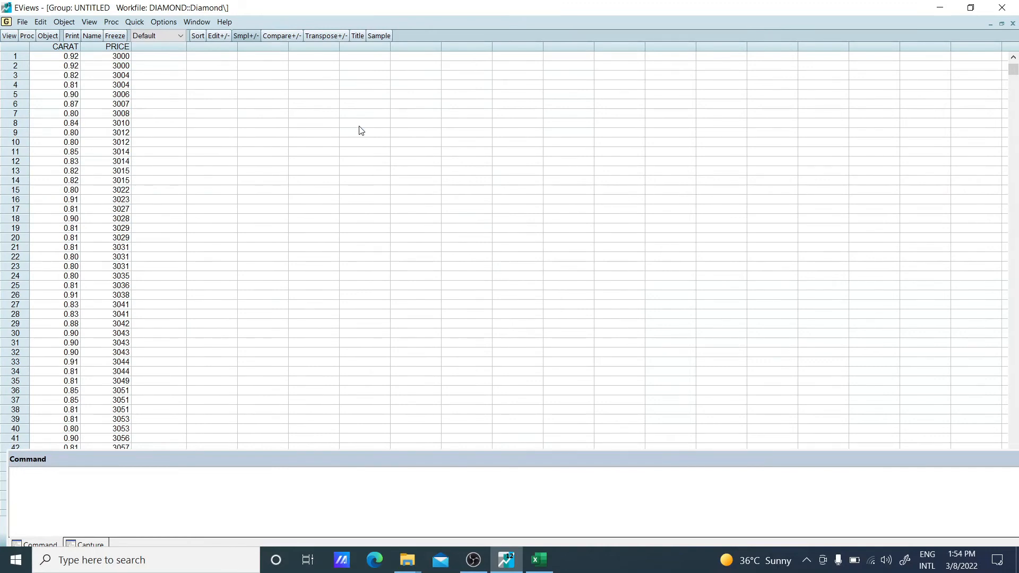
# Graph the carat and price group as a scatter plot with a regression line as the fit line
pyautogui.click(7, 35)
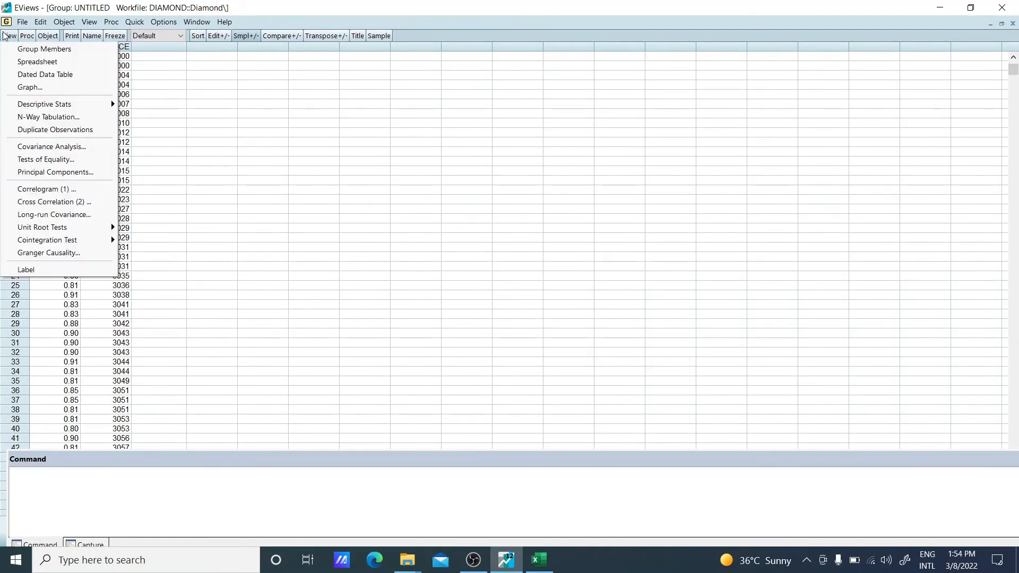
pyautogui.click(41, 91)
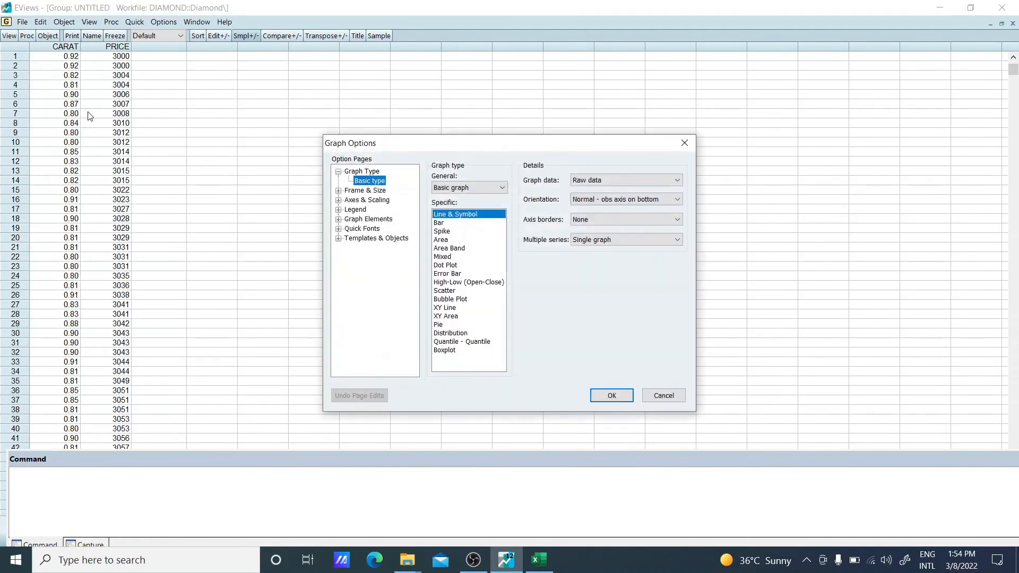
pyautogui.click(616, 199)
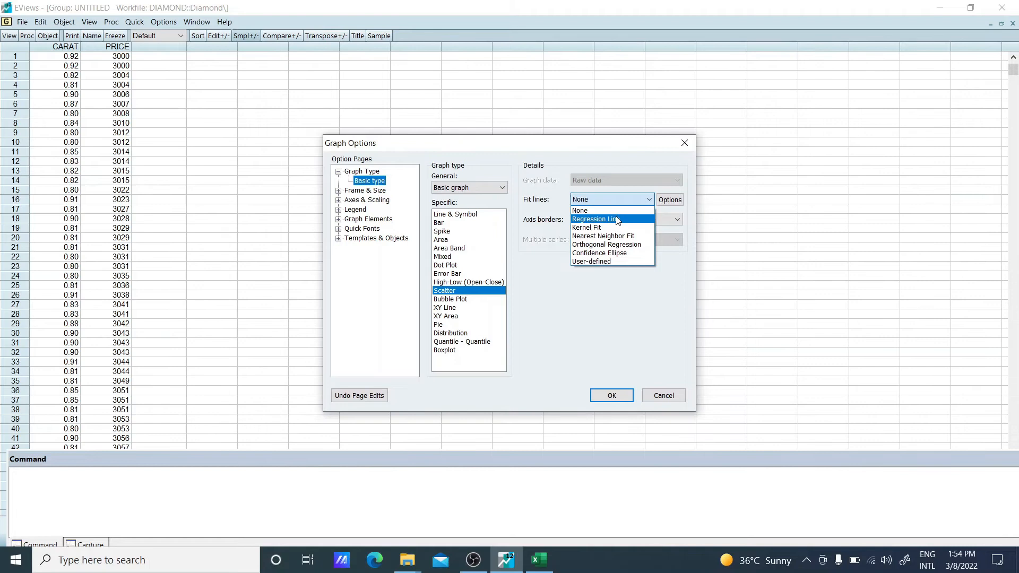
pyautogui.click(616, 219)
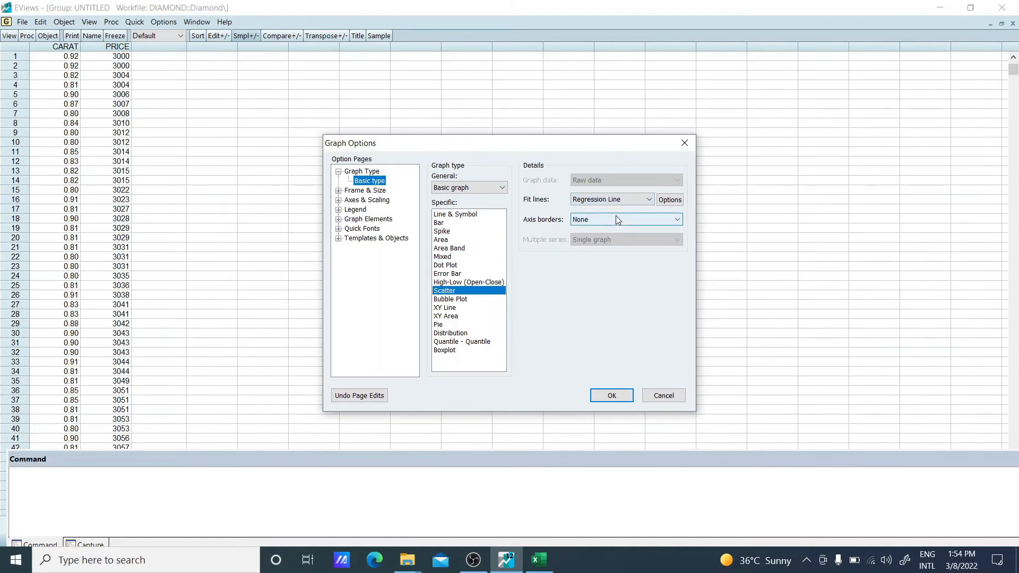
pyautogui.click(610, 396)
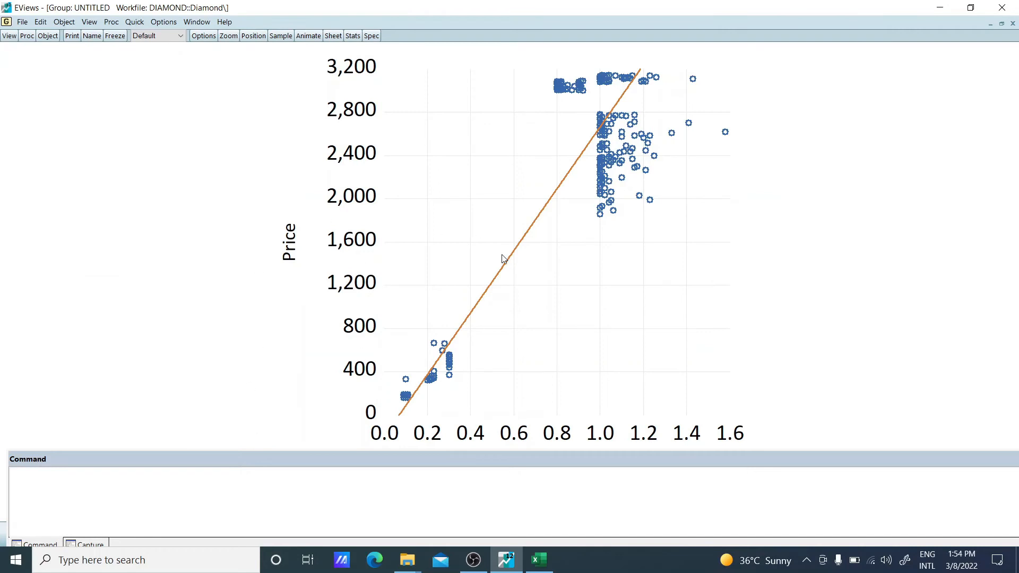
pyautogui.click(523, 294)
pyautogui.doubleClick(523, 293)
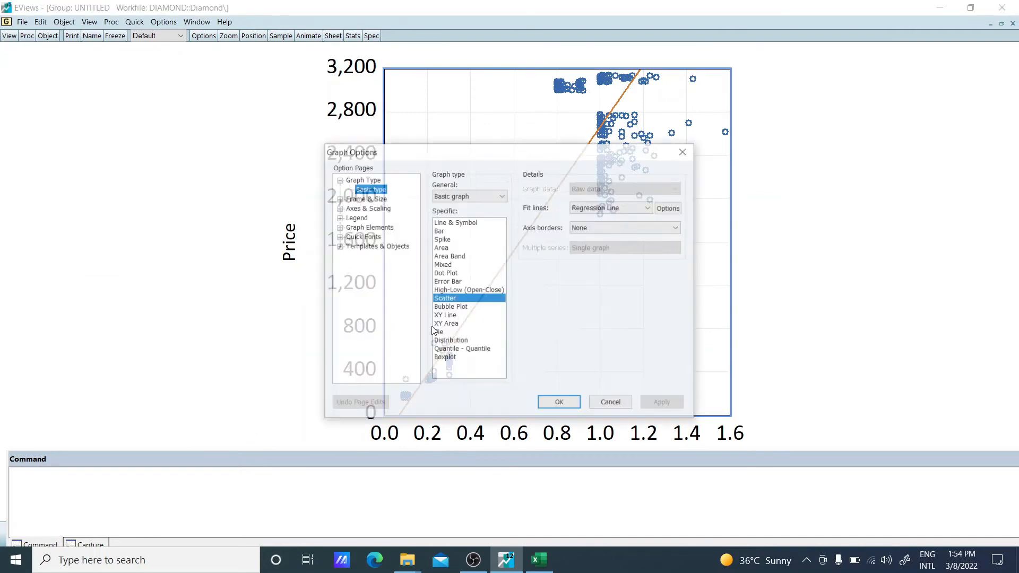
pyautogui.click(619, 404)
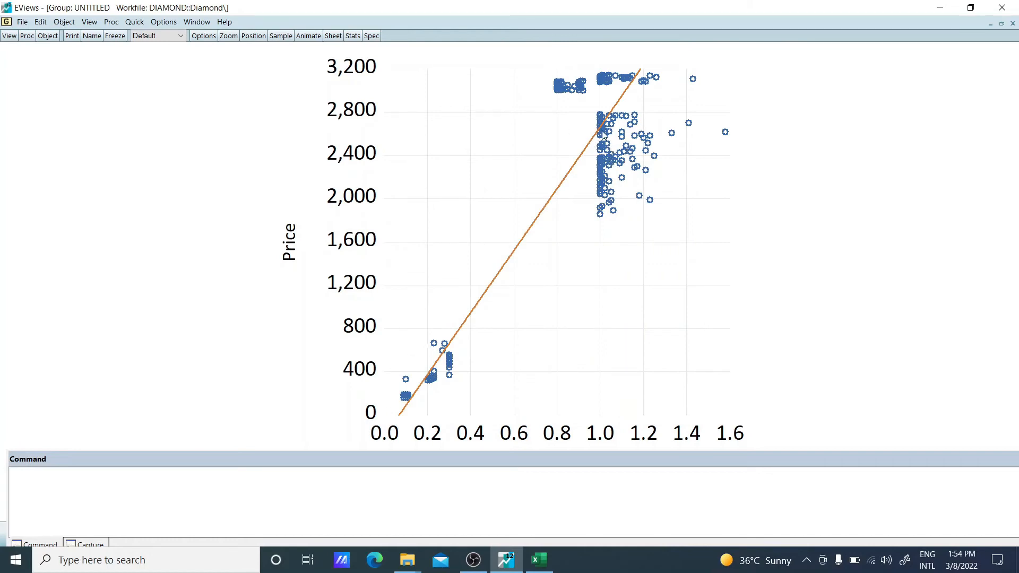
# Minimize the scatter plot and open price and carat as a new group with price first, deleting the old untitled group
pyautogui.moveTo(601, 163)
pyautogui.moveTo(622, 135)
pyautogui.click(987, 25)
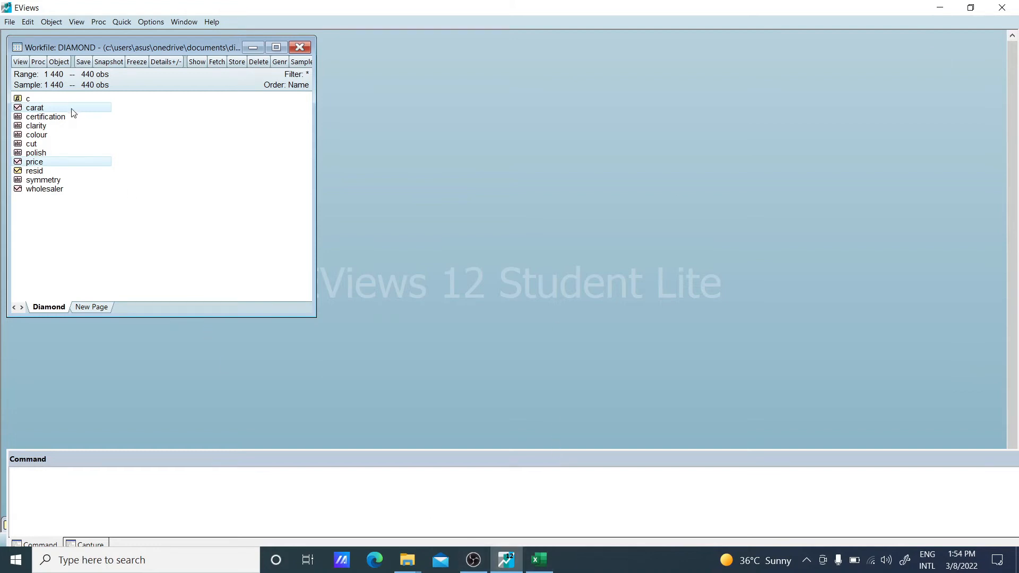
pyautogui.keyDown('ctrl'); pyautogui.click(40, 164); pyautogui.keyUp('ctrl')
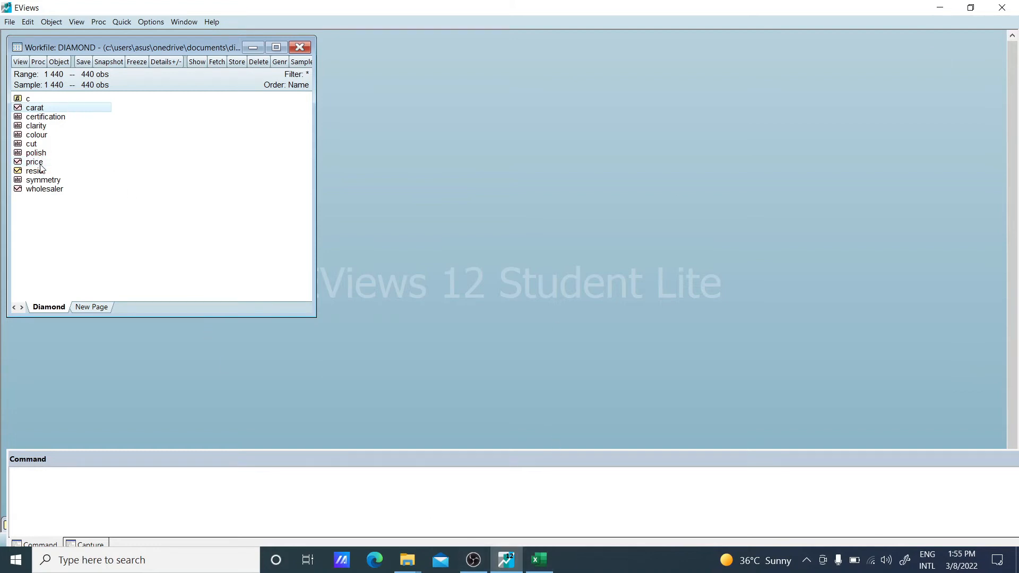
pyautogui.rightClick(41, 165)
pyautogui.click(43, 111)
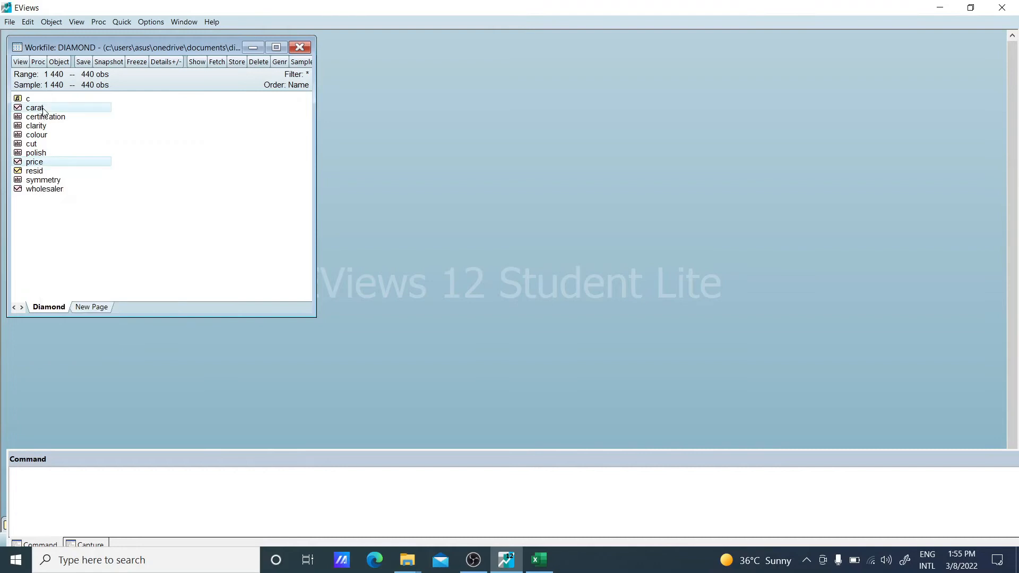
pyautogui.rightClick(43, 111)
pyautogui.moveTo(69, 117)
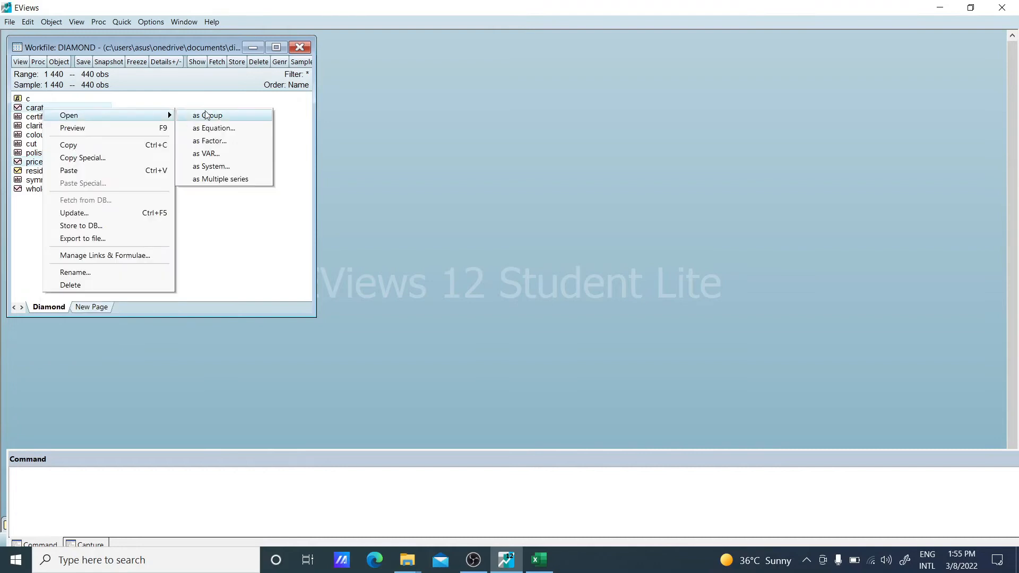
pyautogui.click(230, 116)
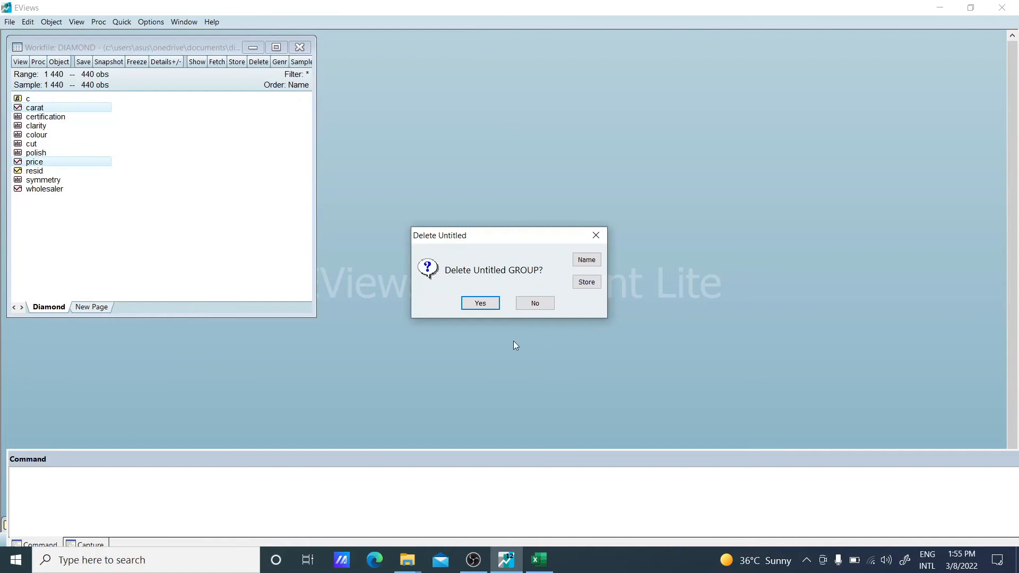
pyautogui.click(480, 304)
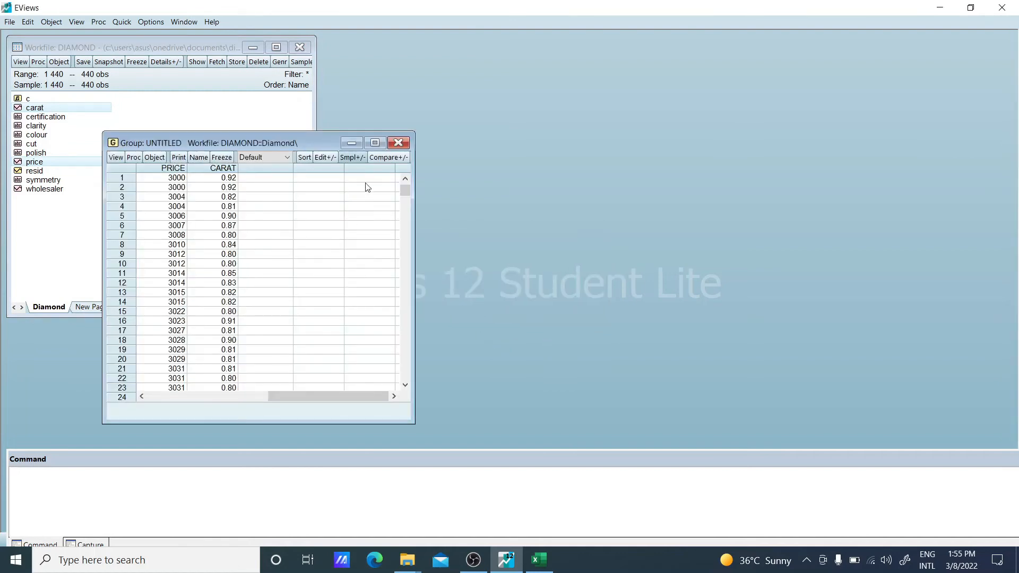
# Run an ordinary covariance analysis of price and carat showing covariance and correlation, then close and delete the untitled group
pyautogui.click(117, 158)
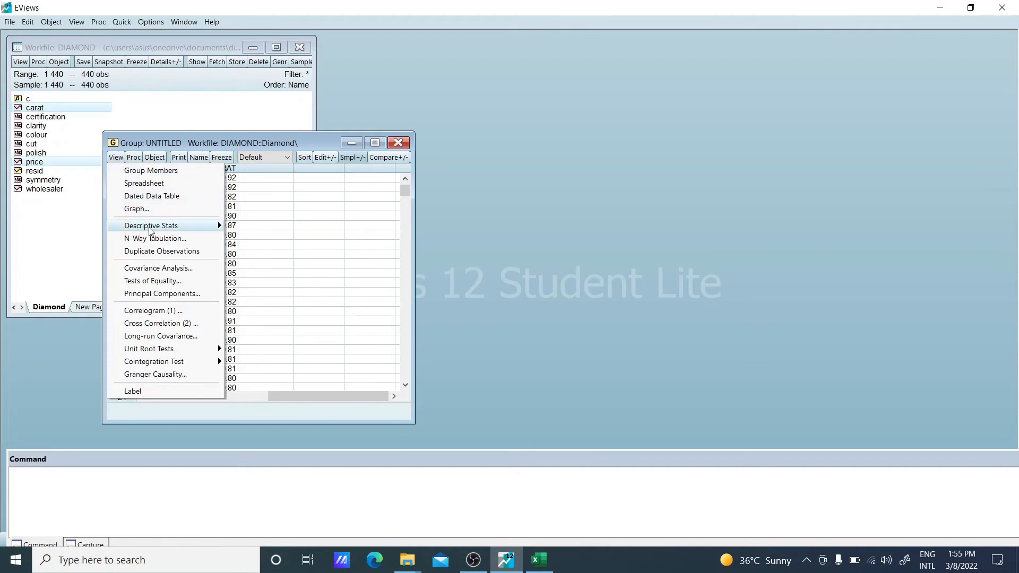
pyautogui.click(164, 269)
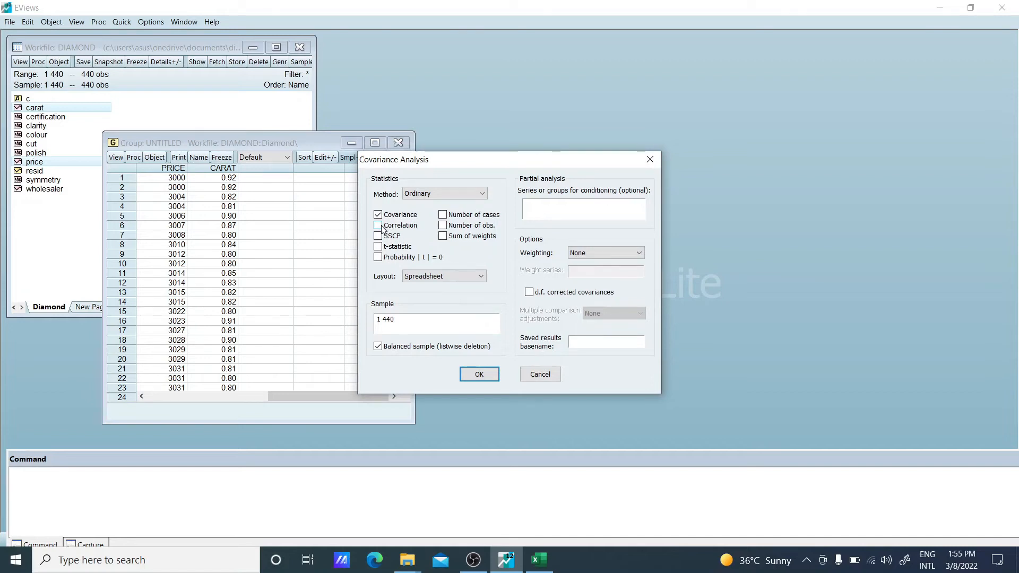
pyautogui.click(381, 226)
pyautogui.click(484, 373)
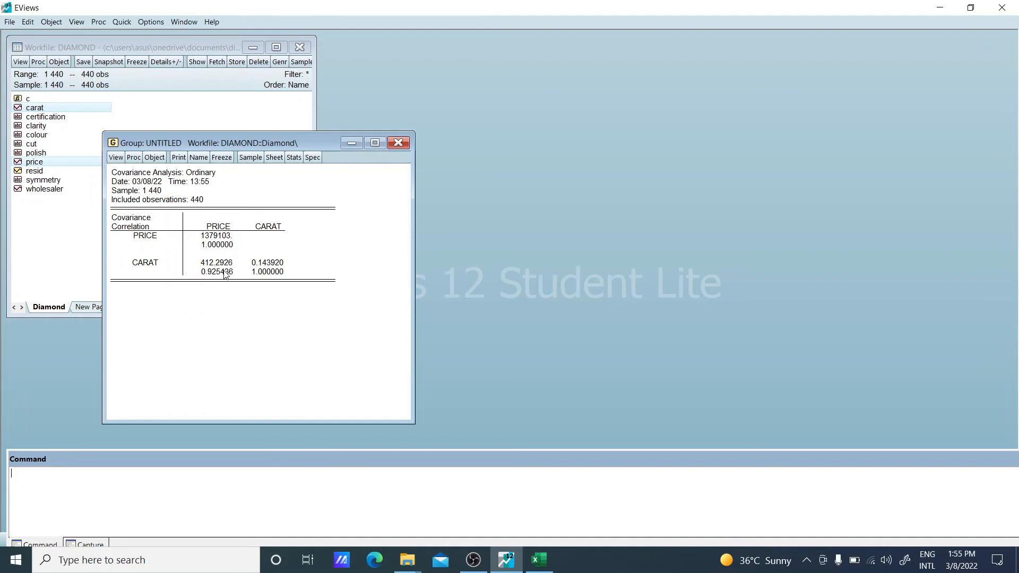
pyautogui.click(401, 144)
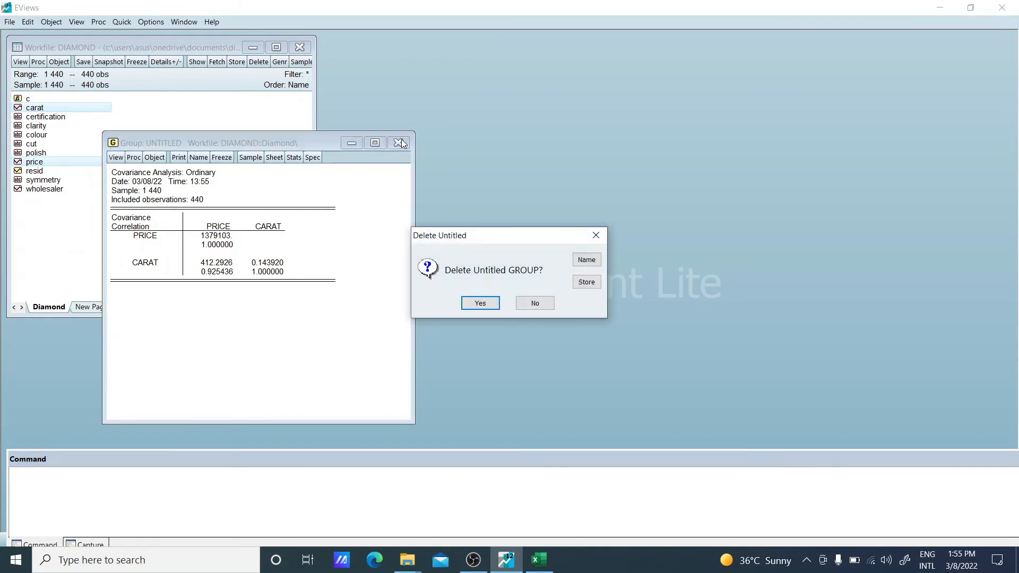
pyautogui.click(482, 303)
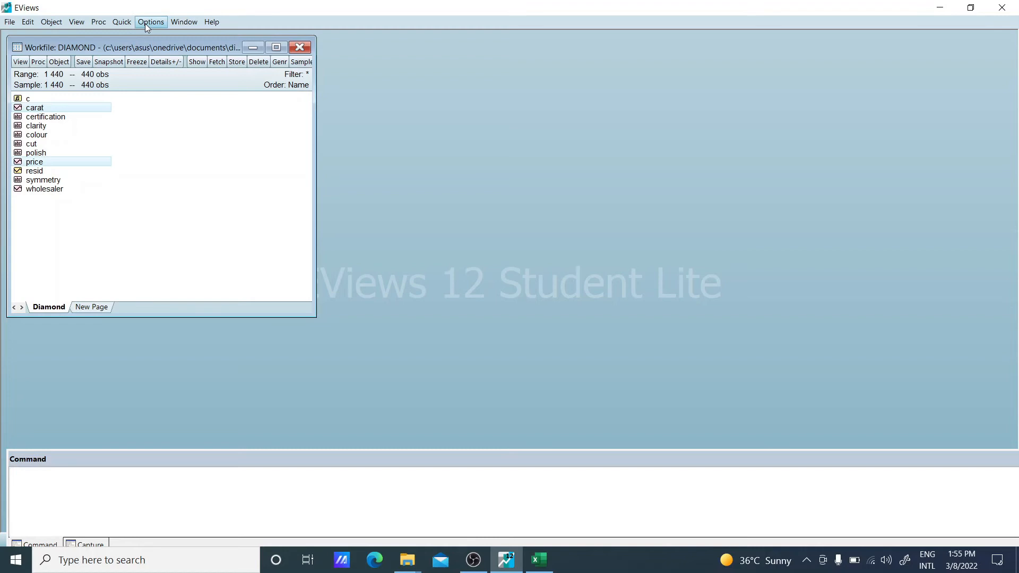
# Start a new equation estimation for the DIAMOND workfile
pyautogui.click(125, 24)
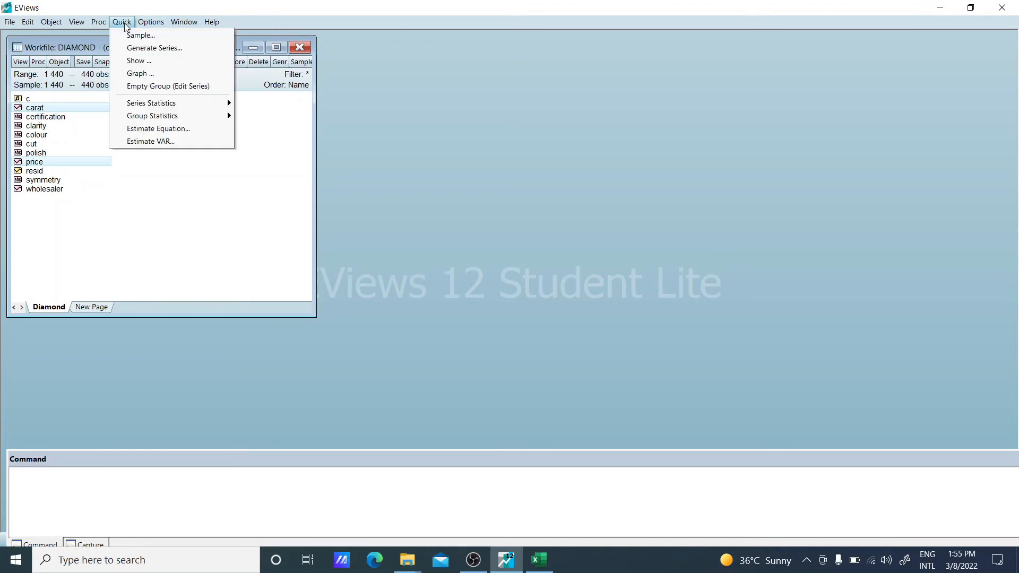
pyautogui.click(154, 130)
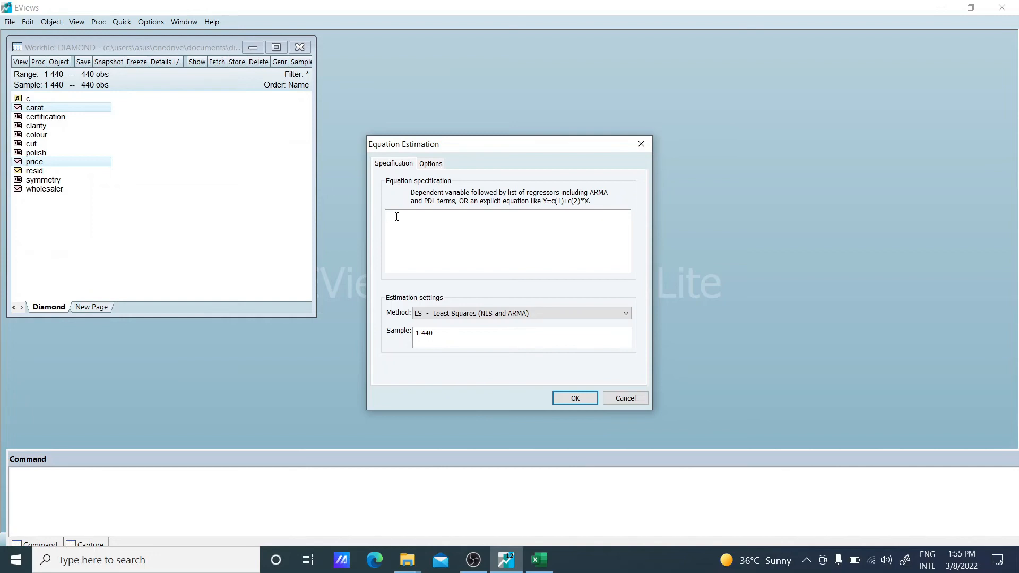
pyautogui.hotkey('alt', 'Tab')
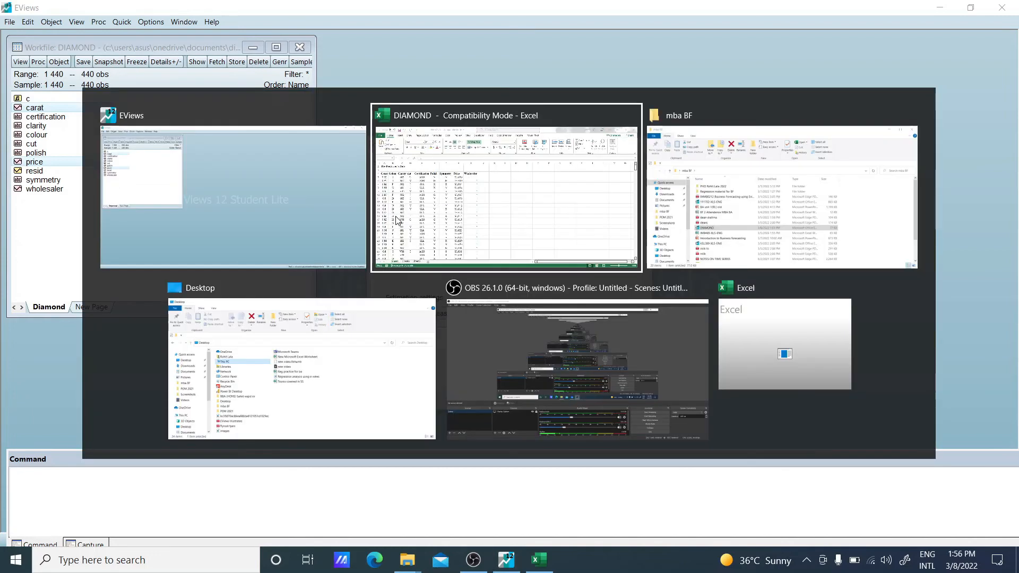
pyautogui.hotkey('alt', 'Tab')
pyautogui.hotkey('alt', 'Tab')
pyautogui.hotkey('alt', 'Tab')
pyautogui.hotkey('alt', 'Tab')
pyautogui.hotkey('alt', 'Tab')
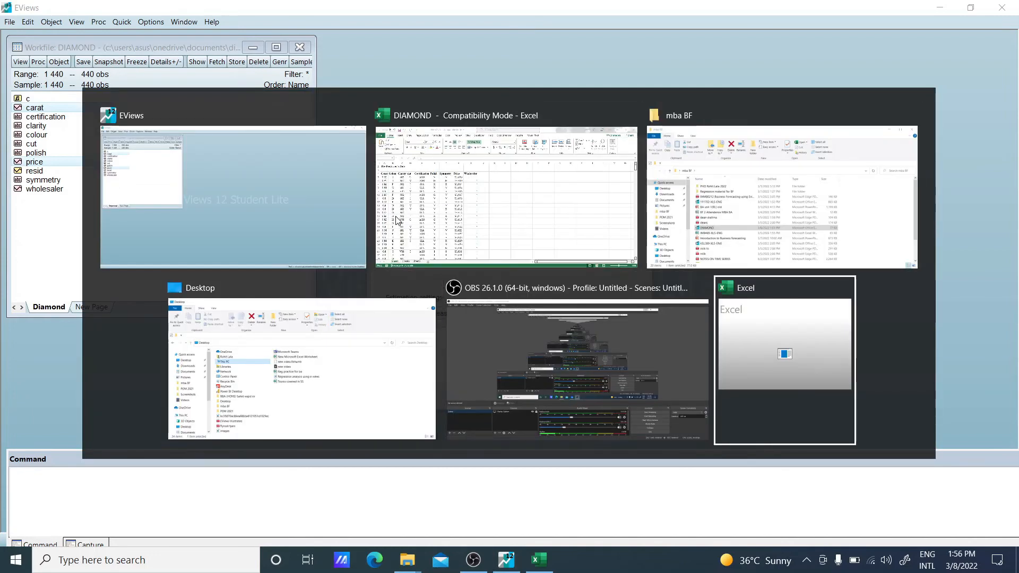
pyautogui.hotkey('alt', 'Tab')
pyautogui.hotkey('alt', 'Tab')
pyautogui.hotkey('alt', 'Tab')
pyautogui.hotkey('alt', 'Tab')
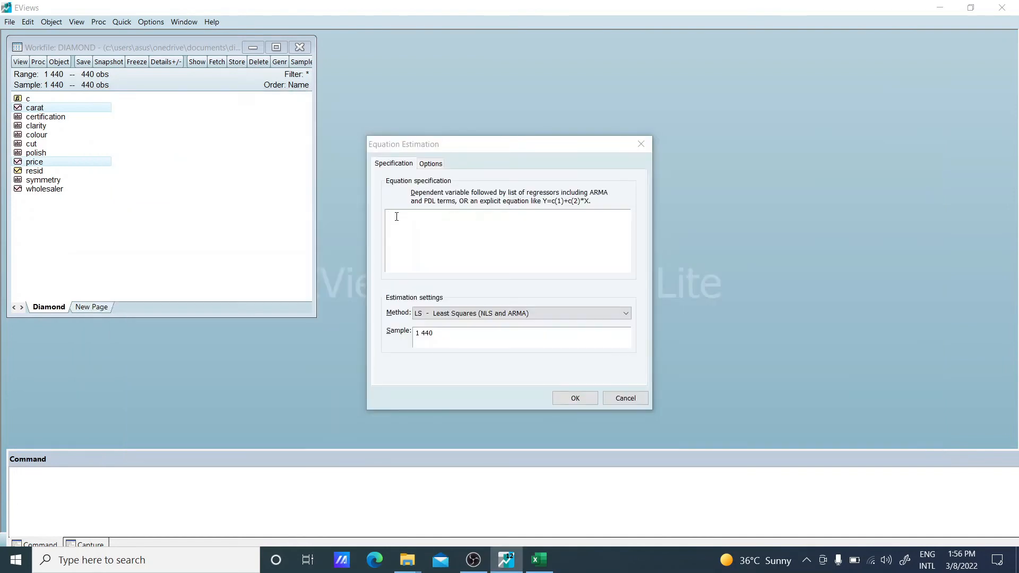
# Switch to Microsoft Whiteboard and handwrite "x → Carat" in red in the empty area below the existing notes
pyautogui.press('super')
pyautogui.write('WHI')
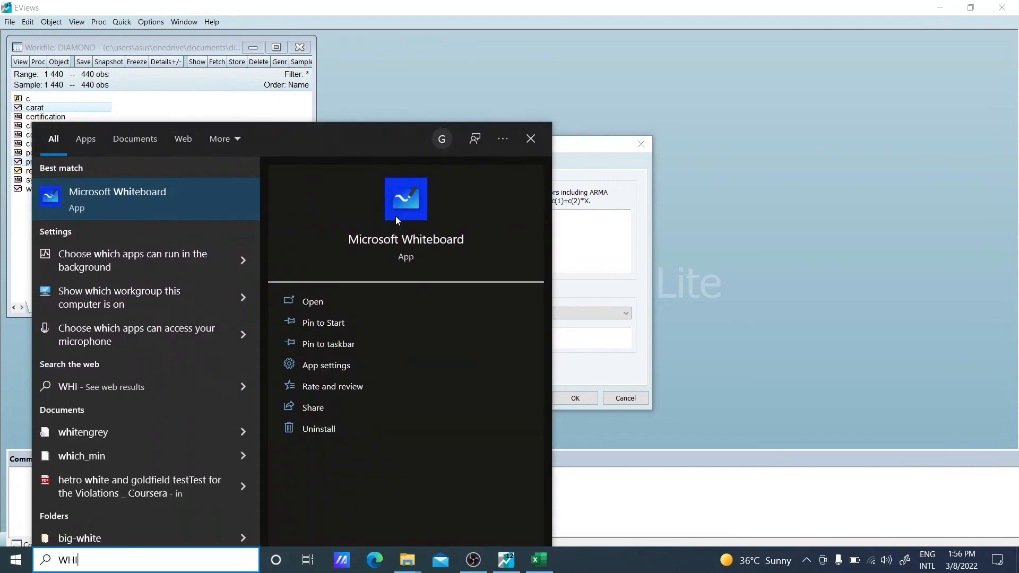
pyautogui.press('Return')
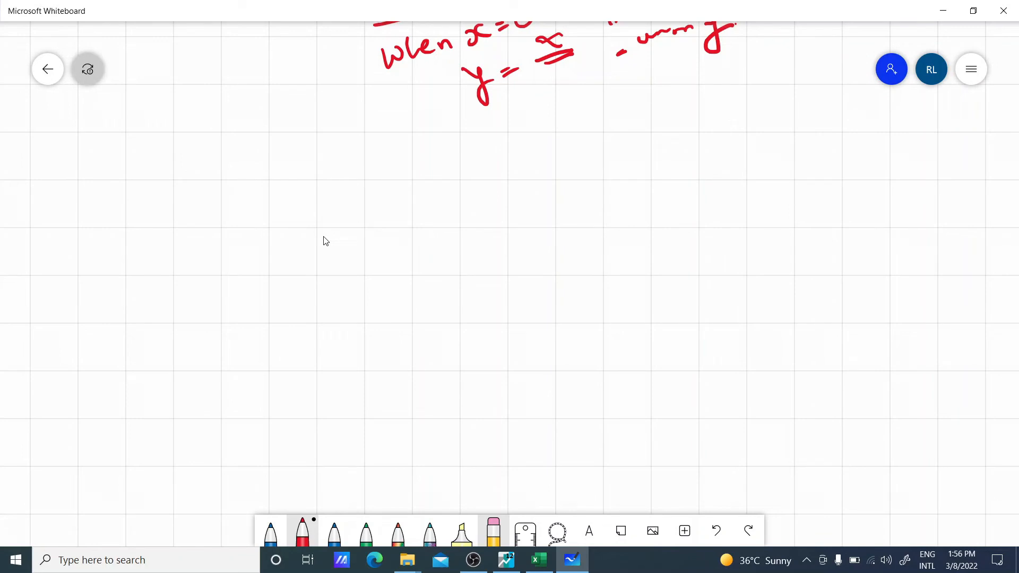
pyautogui.moveTo(317, 208)
pyautogui.mouseDown()
pyautogui.moveTo(326, 222)
pyautogui.moveTo(312, 235)
pyautogui.mouseUp()
pyautogui.moveTo(342, 209)
pyautogui.mouseDown()
pyautogui.moveTo(342, 229)
pyautogui.moveTo(408, 227)
pyautogui.moveTo(391, 242)
pyautogui.mouseUp()
pyautogui.moveTo(484, 205)
pyautogui.mouseDown()
pyautogui.moveTo(467, 200)
pyautogui.moveTo(480, 232)
pyautogui.mouseUp()
pyautogui.moveTo(492, 222)
pyautogui.mouseDown()
pyautogui.moveTo(484, 229)
pyautogui.moveTo(547, 223)
pyautogui.moveTo(551, 212)
pyautogui.mouseUp()
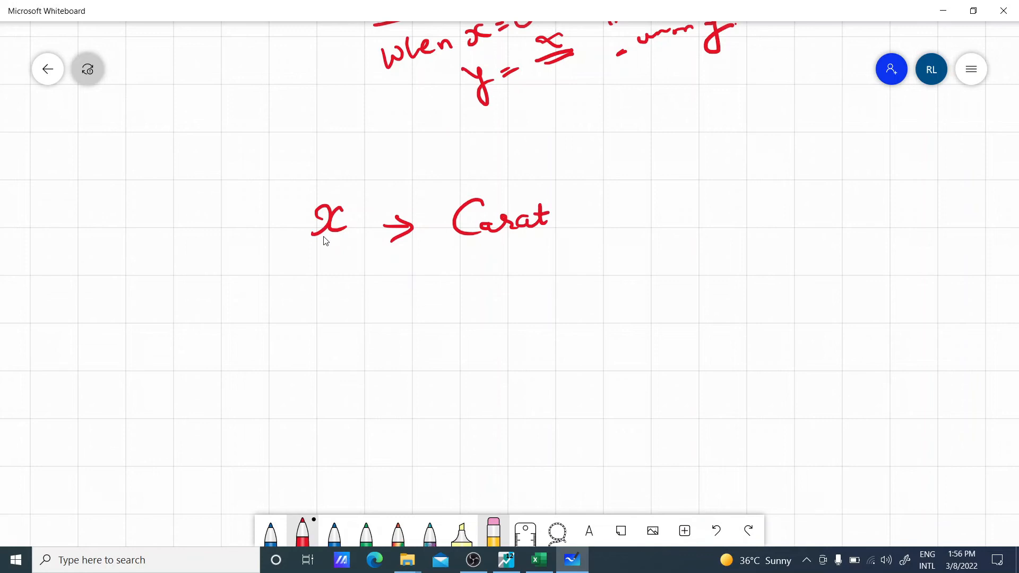
# Handwrite "y → Price" in red beneath the carat line
pyautogui.moveTo(321, 290)
pyautogui.mouseDown()
pyautogui.moveTo(360, 312)
pyautogui.moveTo(410, 307)
pyautogui.mouseUp()
pyautogui.moveTo(395, 299)
pyautogui.mouseDown()
pyautogui.moveTo(411, 306)
pyautogui.moveTo(403, 314)
pyautogui.mouseUp()
pyautogui.moveTo(475, 289); pyautogui.dragTo(473, 324)
pyautogui.moveTo(473, 291); pyautogui.dragTo(477, 305)
pyautogui.moveTo(487, 309)
pyautogui.mouseDown()
pyautogui.moveTo(516, 301)
pyautogui.moveTo(531, 310)
pyautogui.mouseUp()
pyautogui.moveTo(537, 303); pyautogui.dragTo(560, 308)
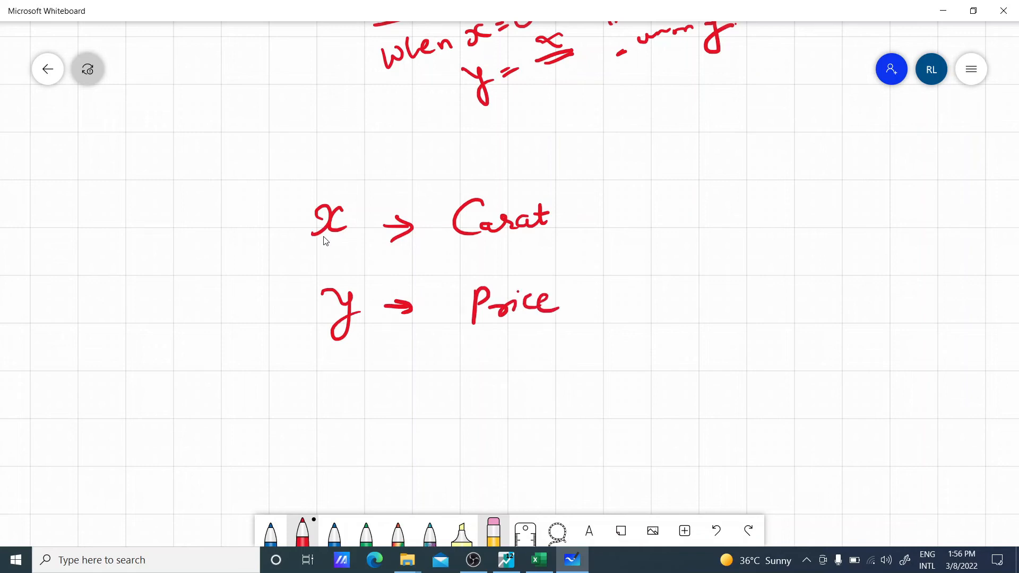
# Handwrite "(Cause)" next to Carat and "(Effect)" next to Price in red
pyautogui.moveTo(615, 193)
pyautogui.mouseDown()
pyautogui.moveTo(618, 236)
pyautogui.moveTo(650, 225)
pyautogui.mouseUp()
pyautogui.moveTo(658, 215); pyautogui.dragTo(693, 225)
pyautogui.moveTo(708, 208)
pyautogui.mouseDown()
pyautogui.moveTo(700, 223)
pyautogui.moveTo(731, 215)
pyautogui.mouseUp()
pyautogui.moveTo(740, 192); pyautogui.dragTo(750, 222)
pyautogui.moveTo(630, 264); pyautogui.dragTo(627, 307)
pyautogui.moveTo(655, 276)
pyautogui.mouseDown()
pyautogui.moveTo(642, 292)
pyautogui.moveTo(666, 304)
pyautogui.mouseUp()
pyautogui.moveTo(685, 278); pyautogui.dragTo(675, 315)
pyautogui.moveTo(700, 289)
pyautogui.mouseDown()
pyautogui.moveTo(684, 322)
pyautogui.moveTo(711, 285)
pyautogui.mouseUp()
pyautogui.moveTo(727, 284)
pyautogui.mouseDown()
pyautogui.moveTo(715, 296)
pyautogui.moveTo(730, 298)
pyautogui.mouseUp()
pyautogui.moveTo(724, 287)
pyautogui.mouseDown()
pyautogui.moveTo(742, 283)
pyautogui.moveTo(743, 306)
pyautogui.mouseUp()
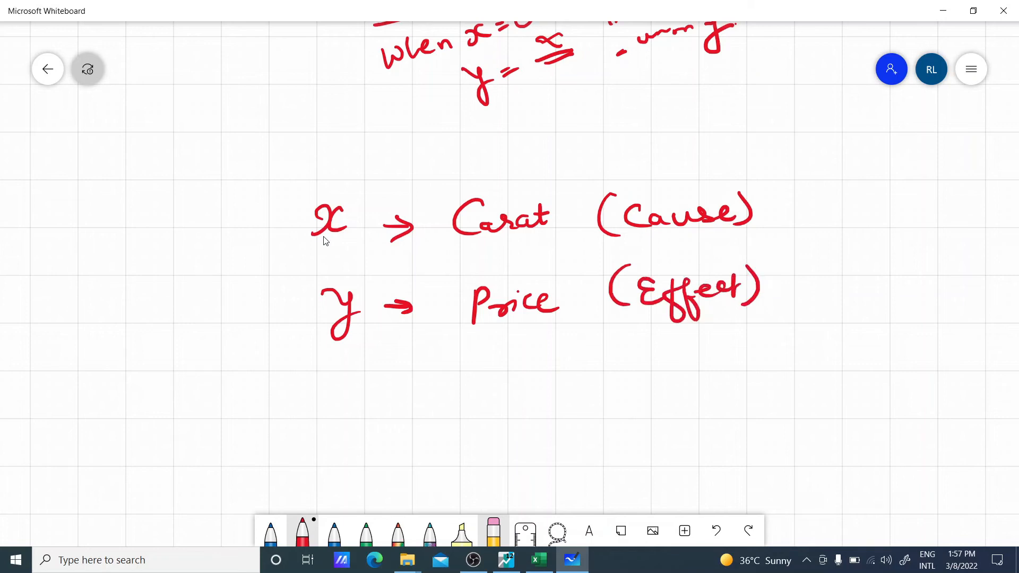
# Switch back to EViews, estimate the equation "price C carat" by least squares, and move the results window away from the workfile list
pyautogui.hotkey('alt', 'Tab')
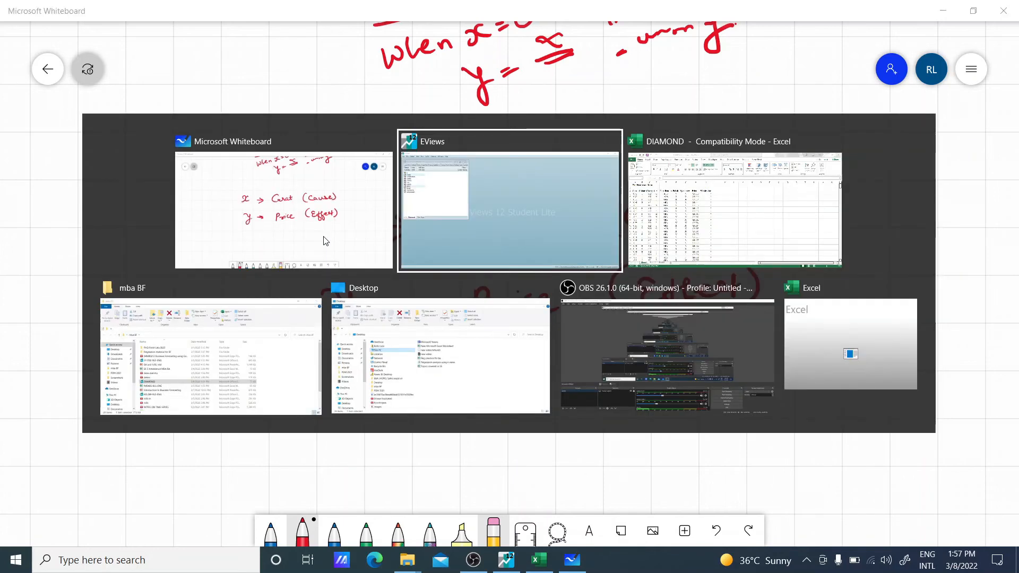
pyautogui.click(380, 224)
pyautogui.write('PRICE')
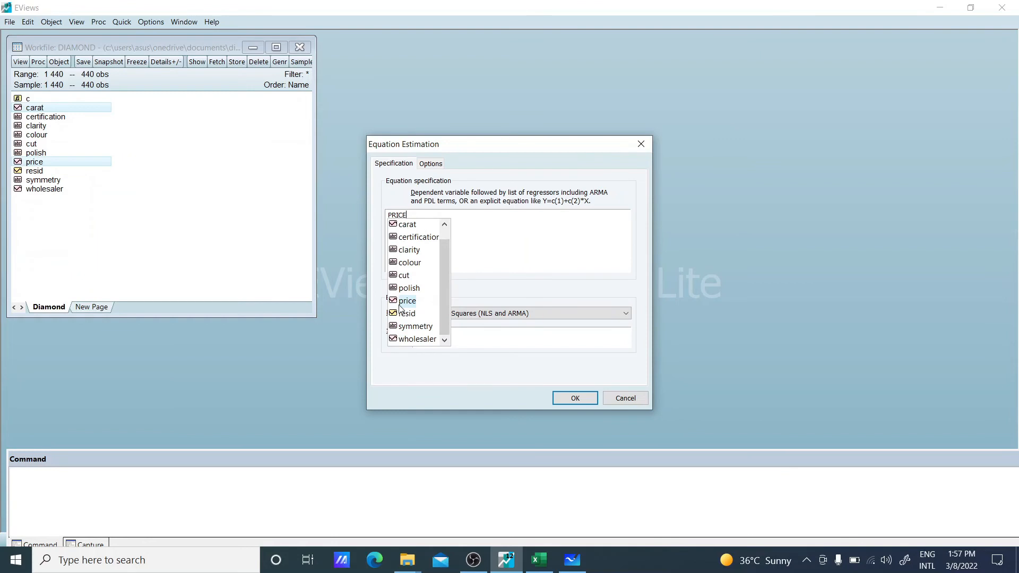
pyautogui.click(401, 301)
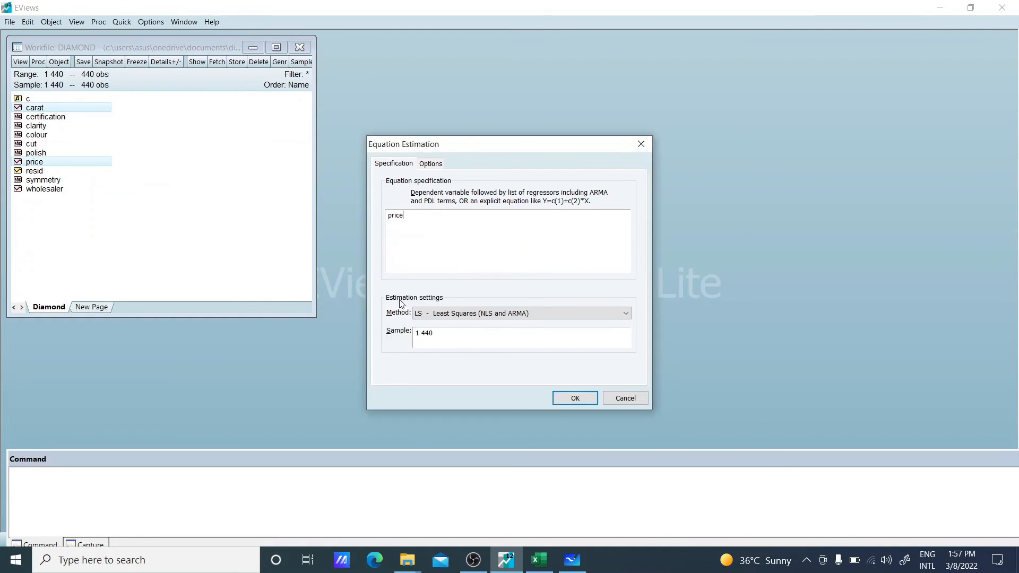
pyautogui.write('C CARAT')
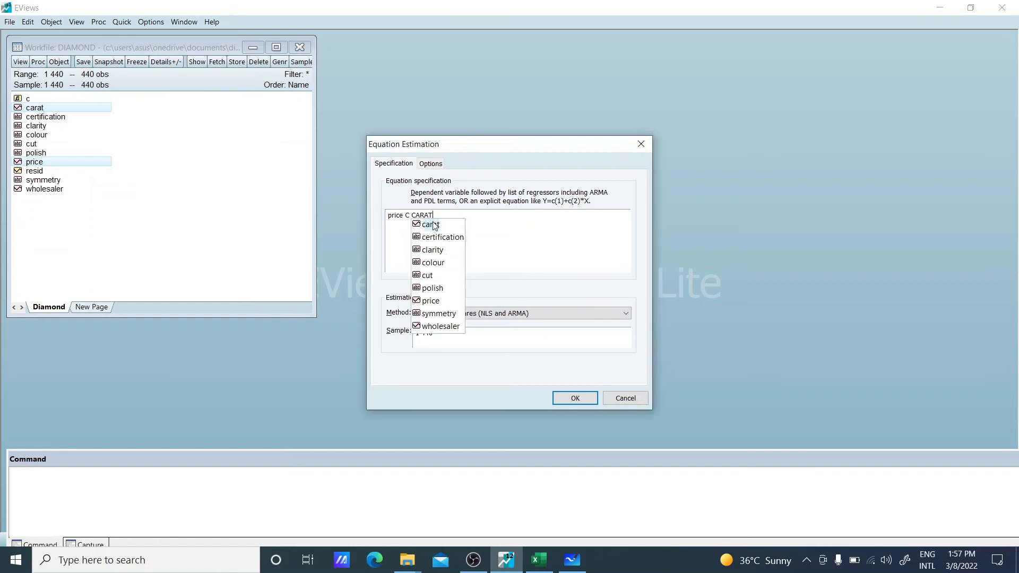
pyautogui.click(434, 225)
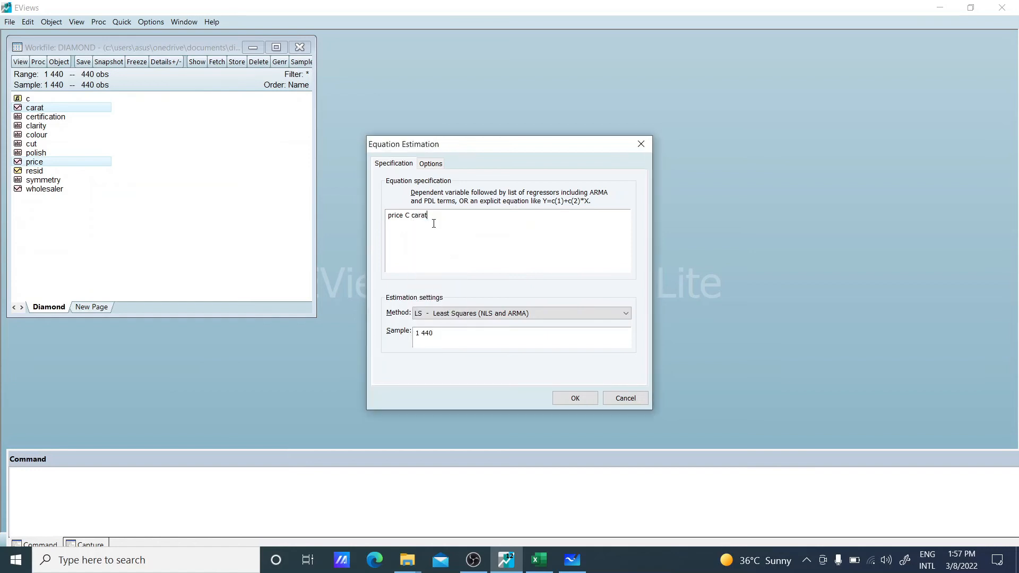
pyautogui.click(574, 403)
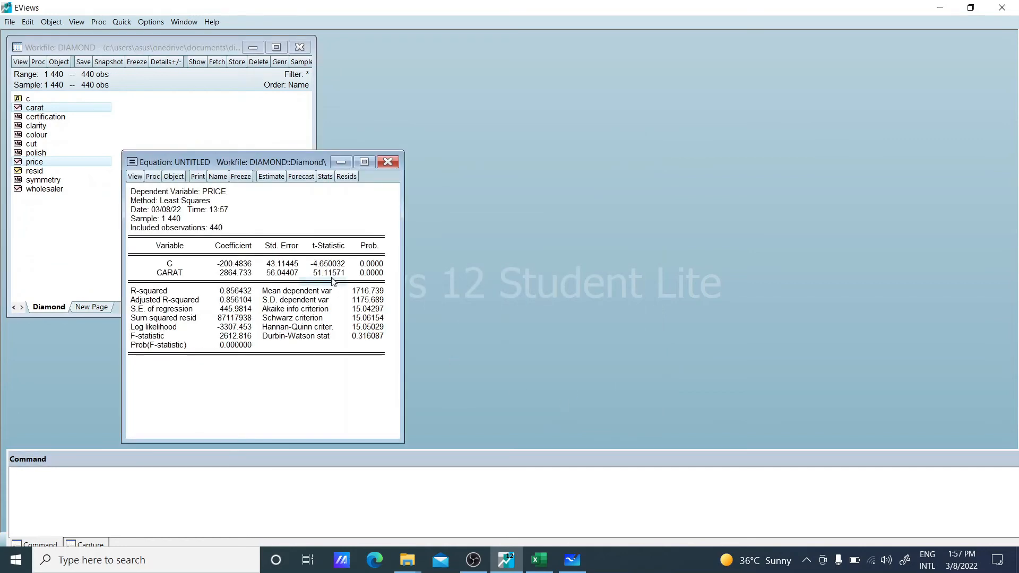
pyautogui.moveTo(285, 156); pyautogui.dragTo(372, 144)
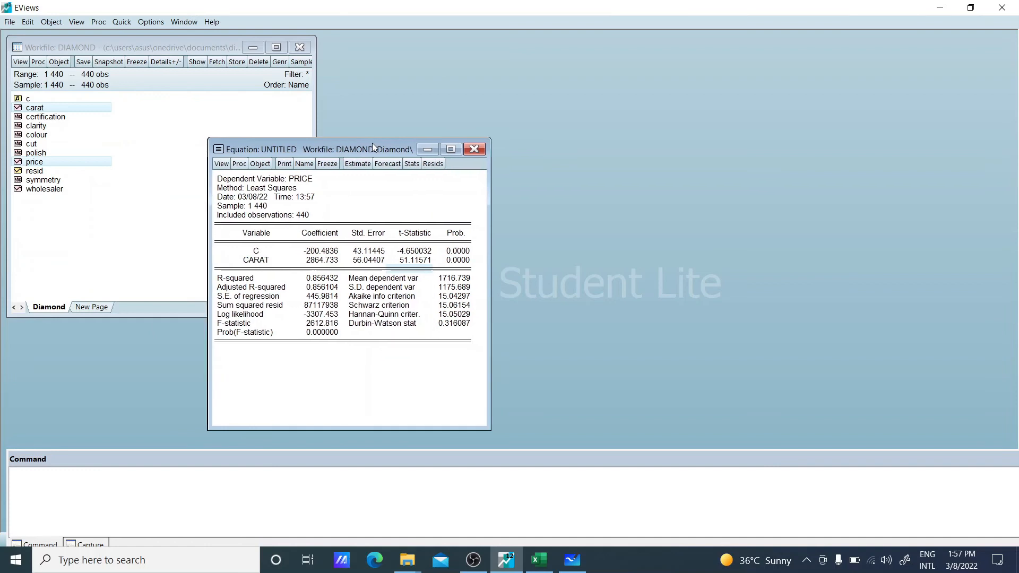
# Maximize the equation window and display the Representations view of the price-on-carat regression
pyautogui.click(451, 150)
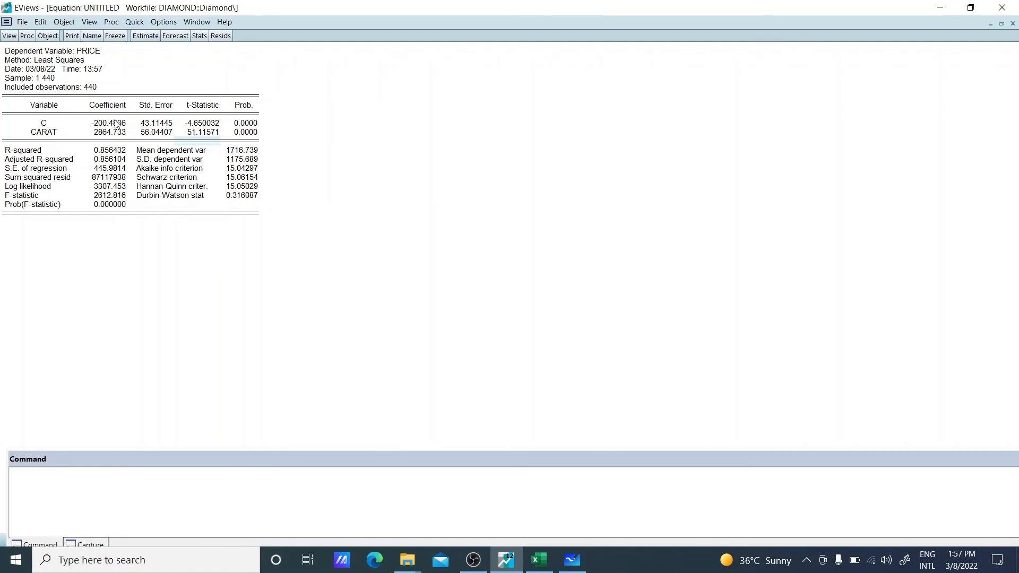
pyautogui.click(9, 35)
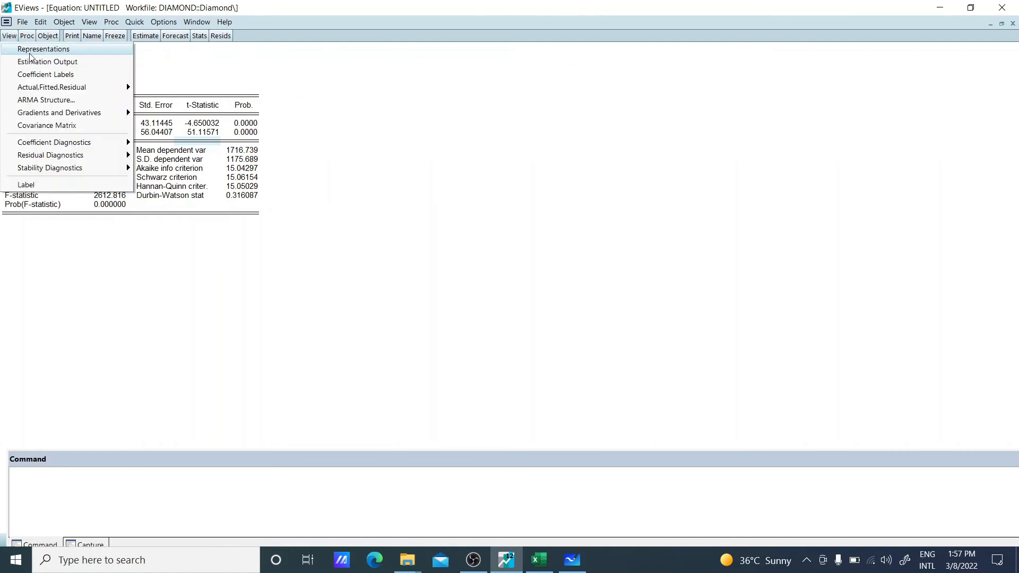
pyautogui.click(32, 50)
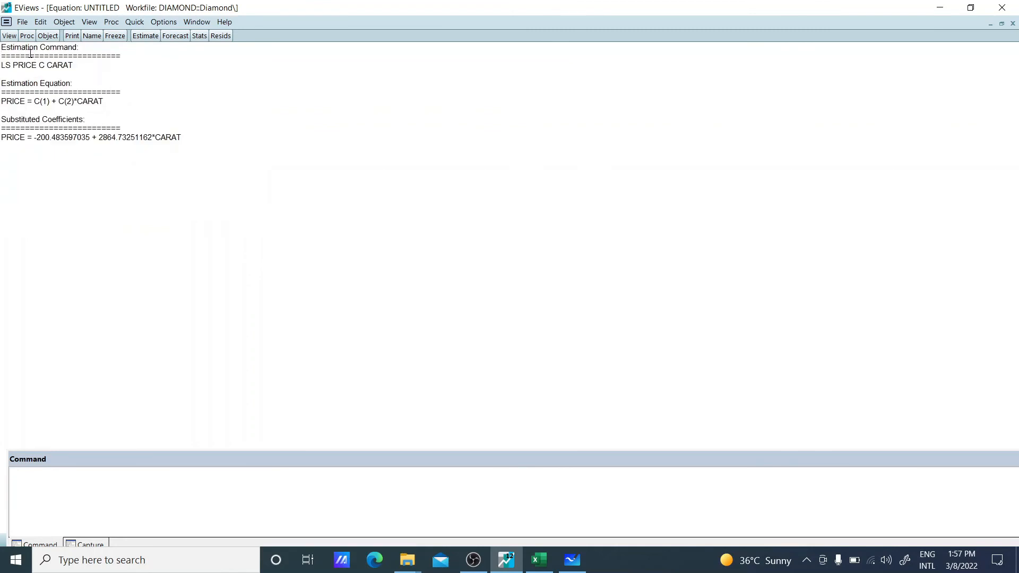
# Highlight the substituted-coefficients equation, then its intercept and its carat coefficient separately, and clear the highlighting
pyautogui.moveTo(3, 138); pyautogui.dragTo(187, 135)
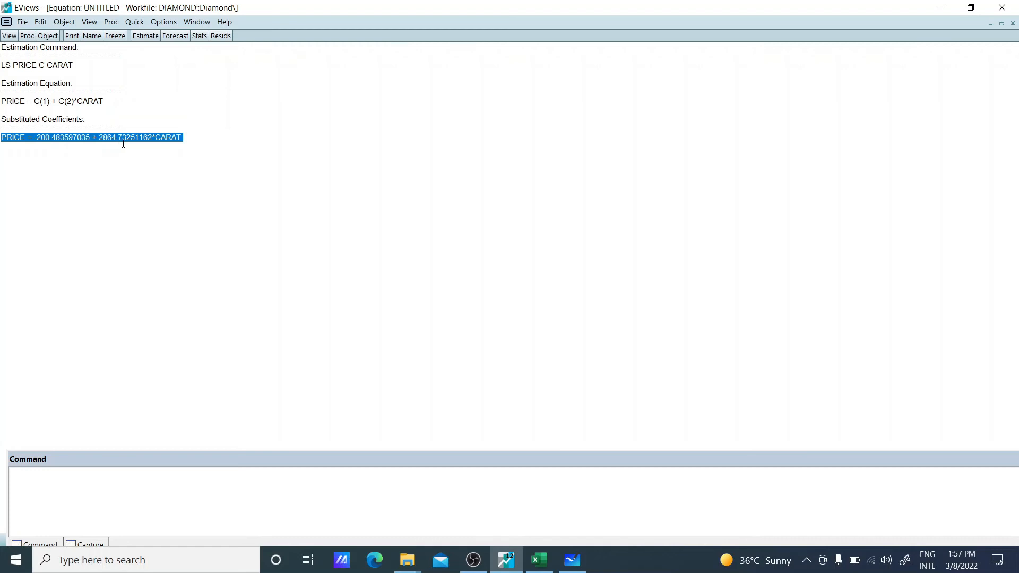
pyautogui.click(155, 138)
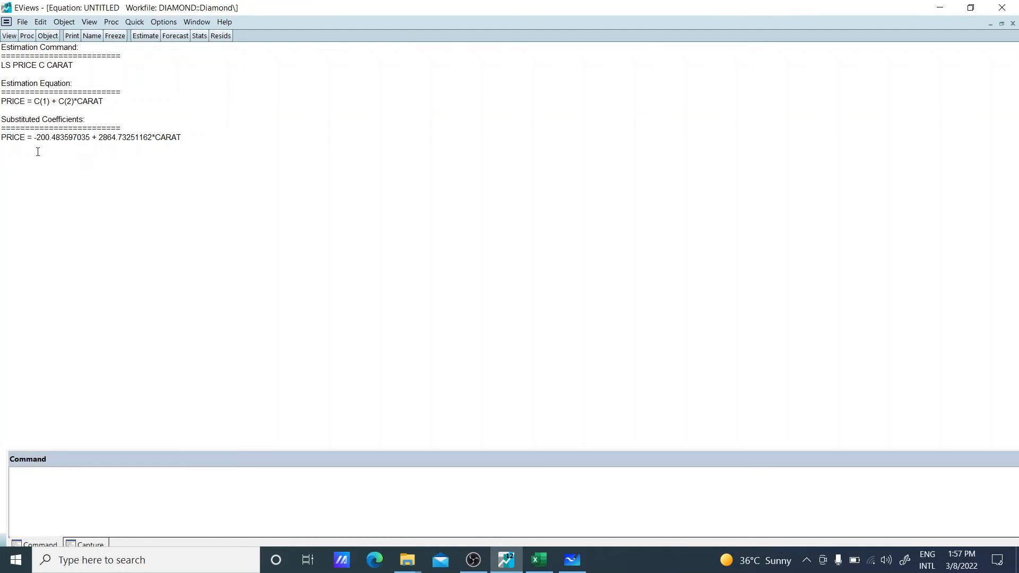
pyautogui.moveTo(34, 138); pyautogui.dragTo(91, 138)
pyautogui.moveTo(98, 139); pyautogui.dragTo(154, 142)
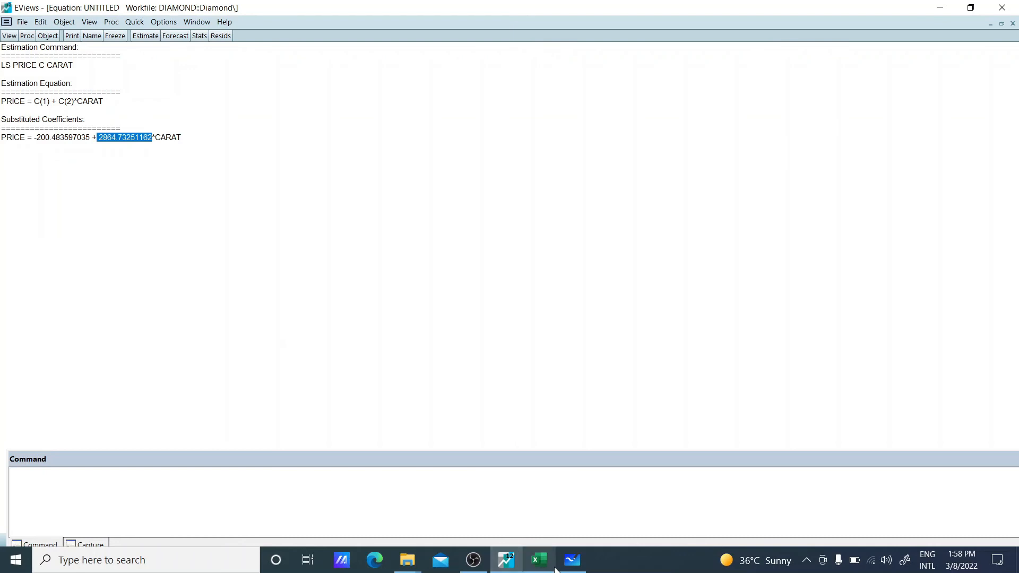
pyautogui.moveTo(541, 564)
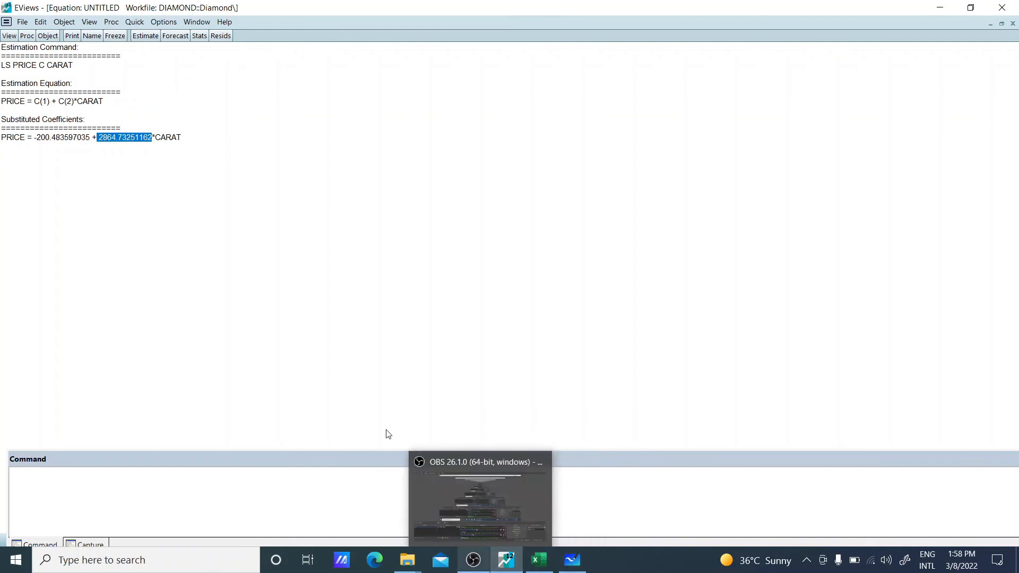
pyautogui.click(220, 297)
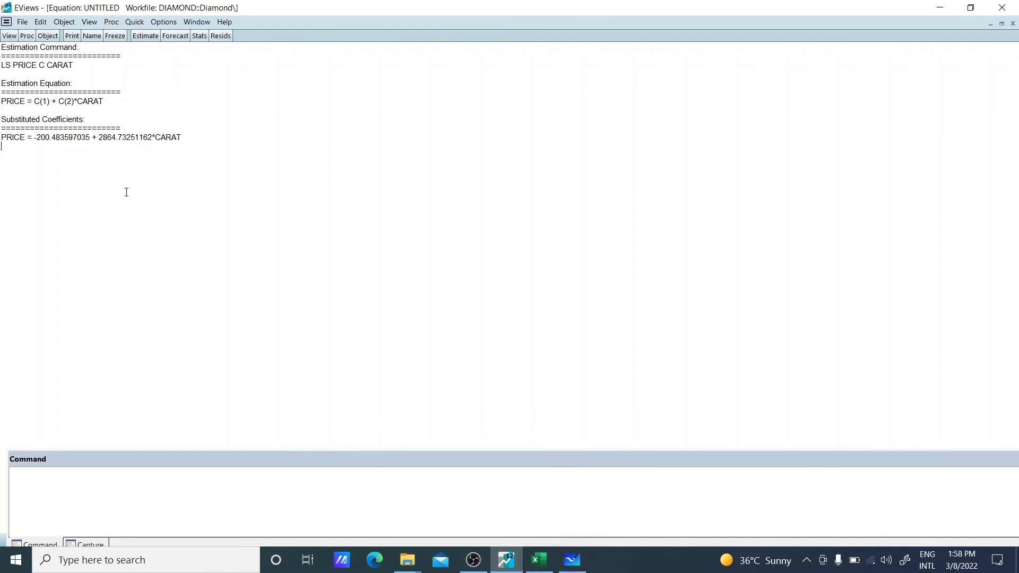
# Return to the Estimation Output view and highlight the R-squared row with its value
pyautogui.click(8, 37)
pyautogui.click(35, 62)
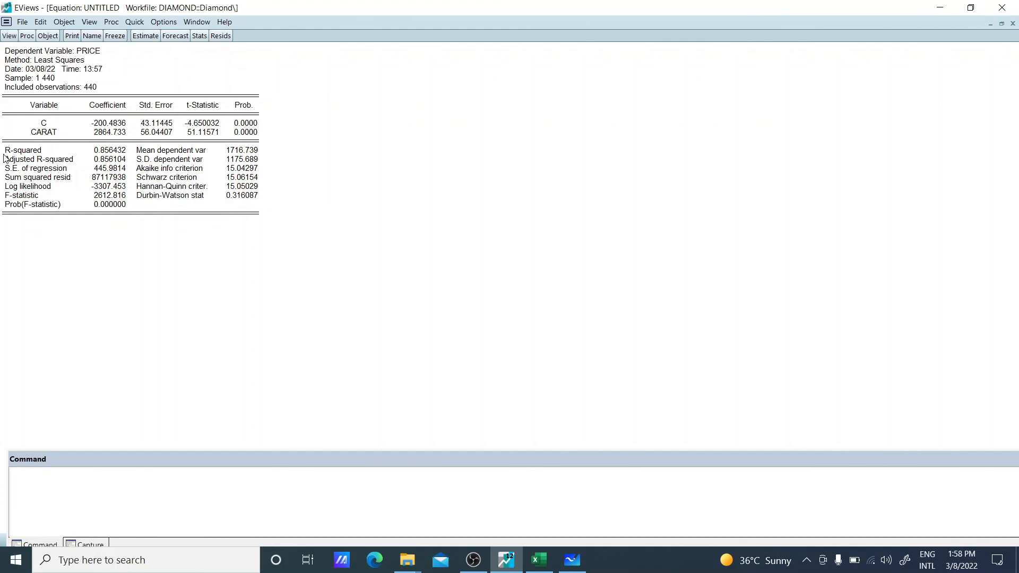
pyautogui.moveTo(3, 150); pyautogui.dragTo(122, 155)
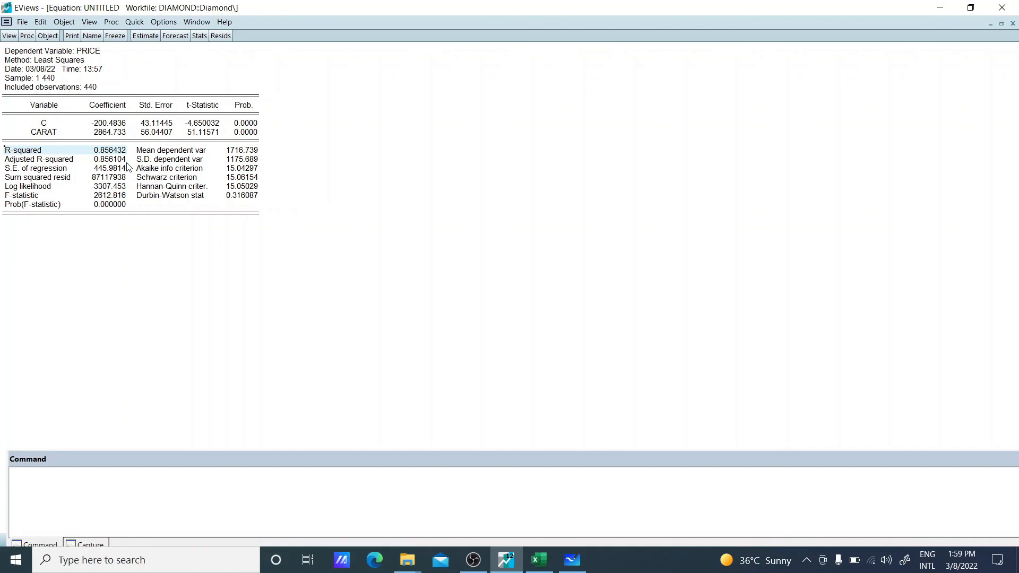
# Switch to Microsoft Whiteboard and handwrite "y = α + βx +" in red below the Price line
pyautogui.hotkey('alt', 'Tab')
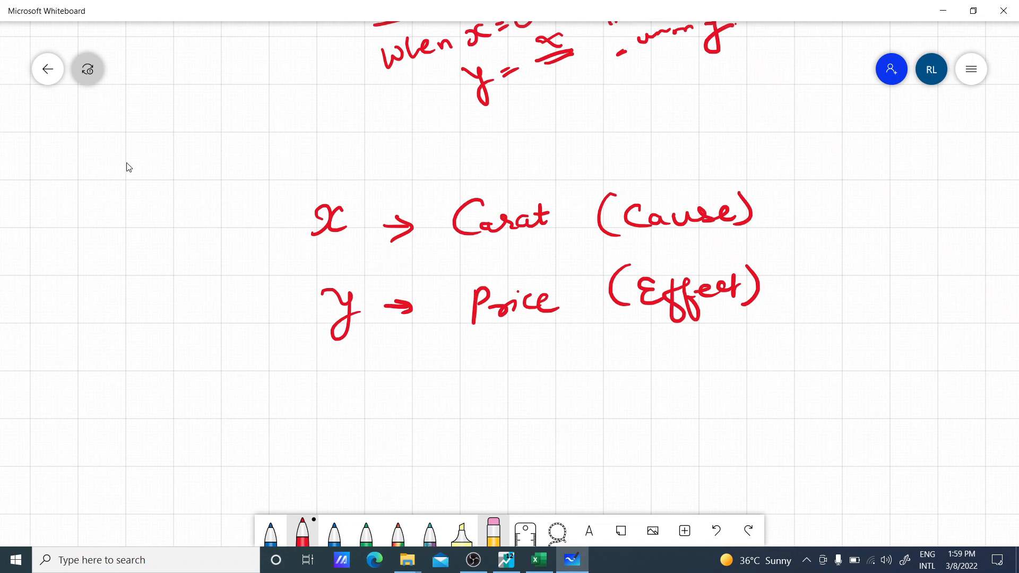
pyautogui.moveTo(246, 404)
pyautogui.mouseDown()
pyautogui.moveTo(282, 404)
pyautogui.moveTo(291, 432)
pyautogui.moveTo(330, 416)
pyautogui.mouseUp()
pyautogui.moveTo(317, 427); pyautogui.dragTo(333, 422)
pyautogui.moveTo(372, 395)
pyautogui.mouseDown()
pyautogui.moveTo(386, 436)
pyautogui.moveTo(432, 418)
pyautogui.moveTo(419, 435)
pyautogui.moveTo(466, 426)
pyautogui.mouseUp()
pyautogui.moveTo(492, 408)
pyautogui.mouseDown()
pyautogui.moveTo(490, 430)
pyautogui.moveTo(605, 404)
pyautogui.moveTo(589, 423)
pyautogui.mouseUp()
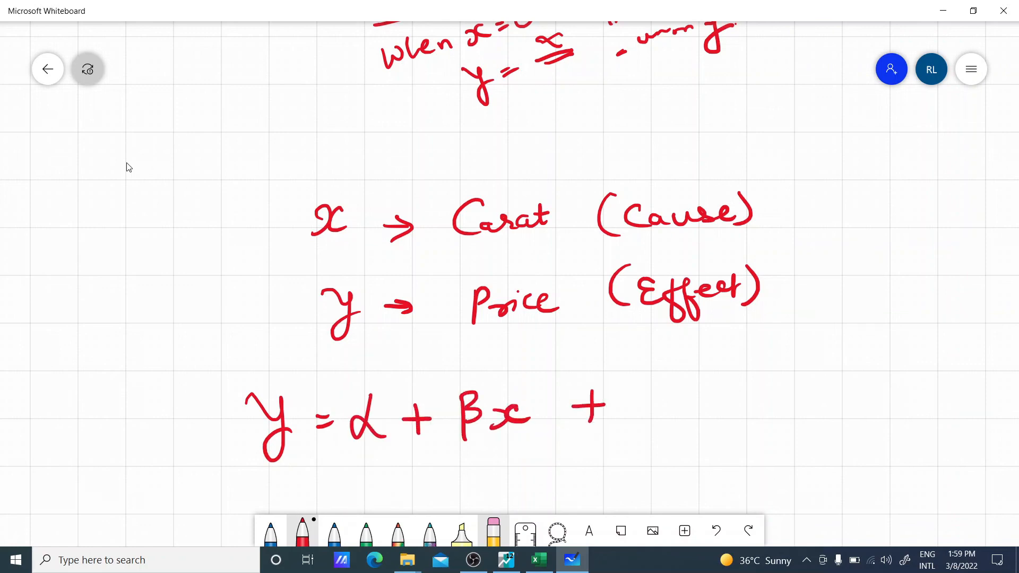
# Complete the handwritten equation with a circled "ε" and label it "unexplained variance" in red
pyautogui.moveTo(652, 384)
pyautogui.mouseDown()
pyautogui.moveTo(634, 404)
pyautogui.moveTo(652, 415)
pyautogui.mouseUp()
pyautogui.moveTo(665, 371)
pyautogui.mouseDown()
pyautogui.moveTo(645, 372)
pyautogui.moveTo(682, 402)
pyautogui.moveTo(649, 376)
pyautogui.moveTo(743, 386)
pyautogui.moveTo(849, 354)
pyautogui.moveTo(871, 361)
pyautogui.moveTo(933, 317)
pyautogui.mouseUp()
pyautogui.moveTo(815, 399)
pyautogui.mouseDown()
pyautogui.moveTo(889, 403)
pyautogui.moveTo(923, 384)
pyautogui.mouseUp()
pyautogui.moveTo(934, 380); pyautogui.dragTo(931, 394)
pyautogui.moveTo(937, 388)
pyautogui.mouseDown()
pyautogui.moveTo(946, 378)
pyautogui.moveTo(953, 386)
pyautogui.mouseUp()
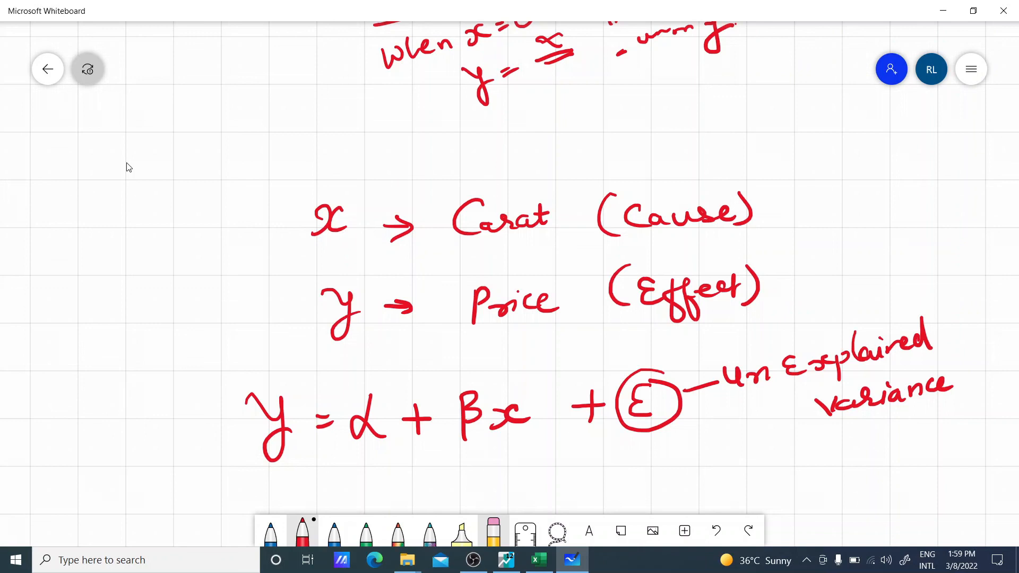
# Return to the EViews regression output, then switch to the DIAMOND workbook in Excel to view the diamond data
pyautogui.hotkey('alt', 'Tab')
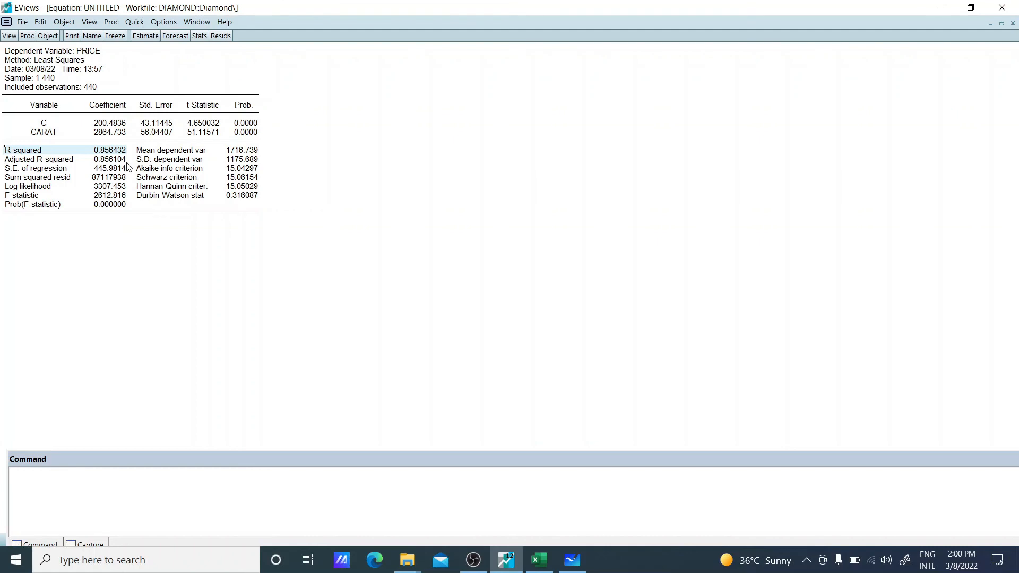
pyautogui.press('super')
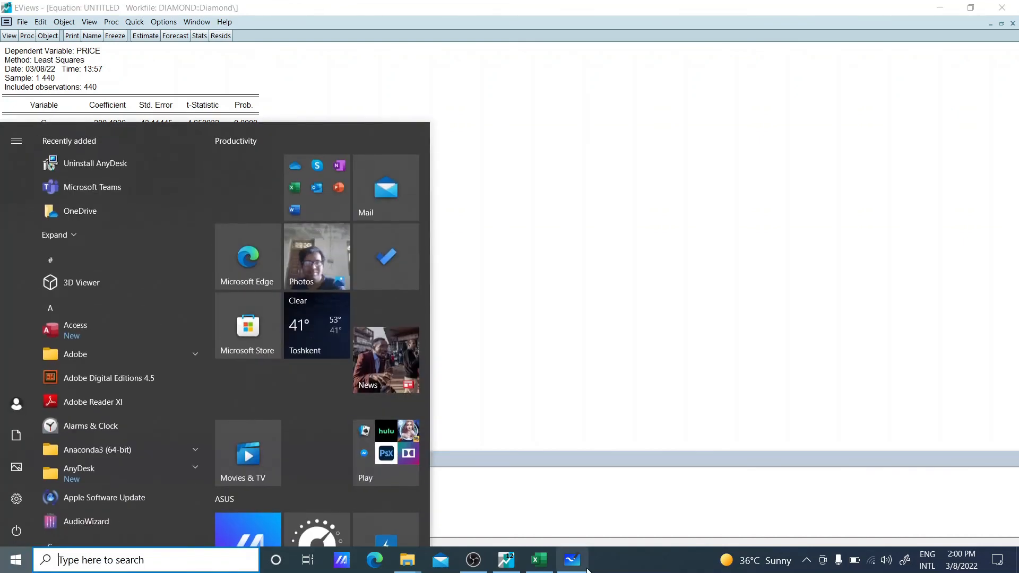
pyautogui.click(549, 561)
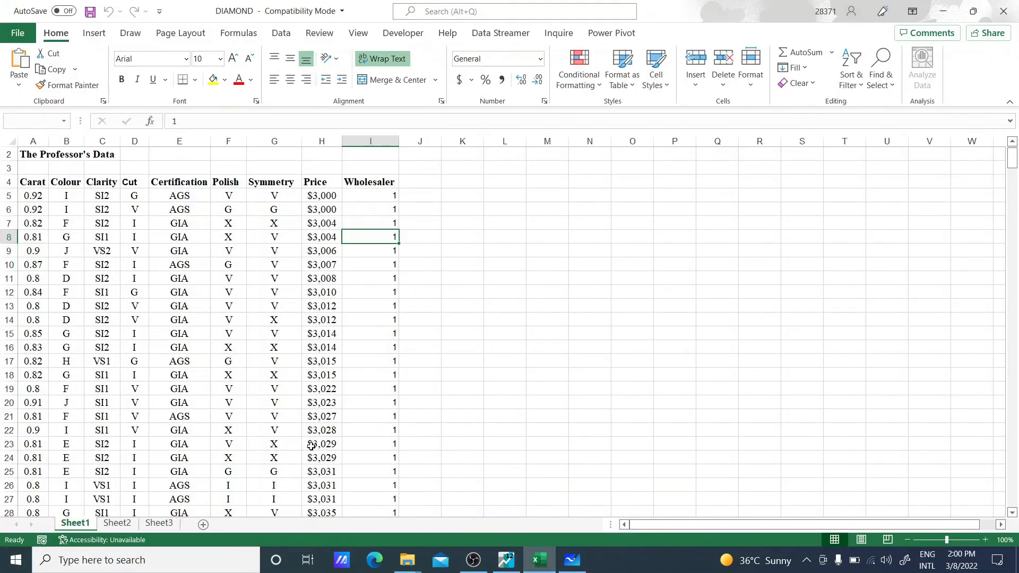